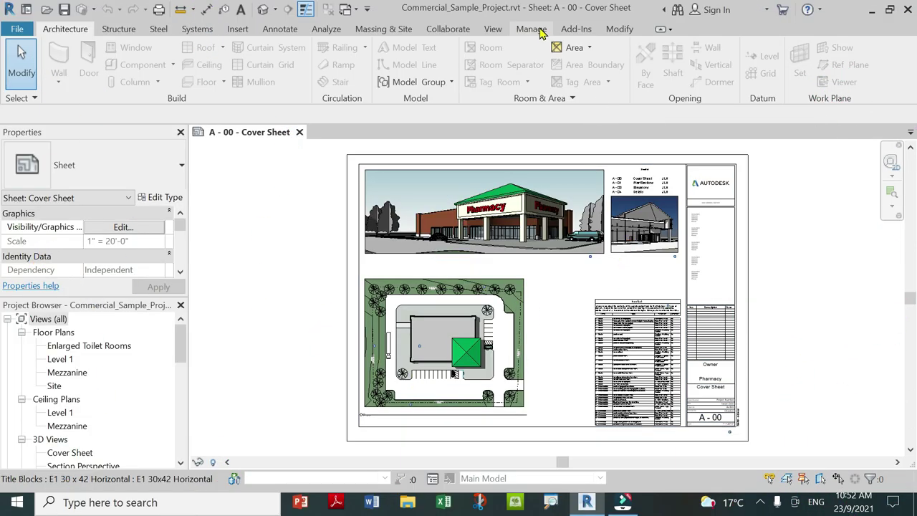
Switch to the Manage tab to reveal the Dynamo and Dynamo Player tools.
left_click(537, 31)
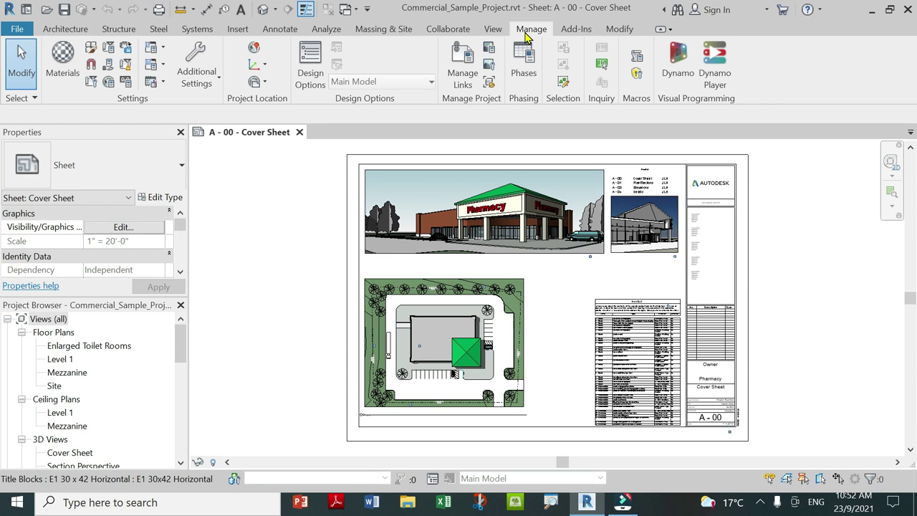
Open Dynamo Player and make its script list taller to show Dupl Sheet and the rest.
left_click(719, 76)
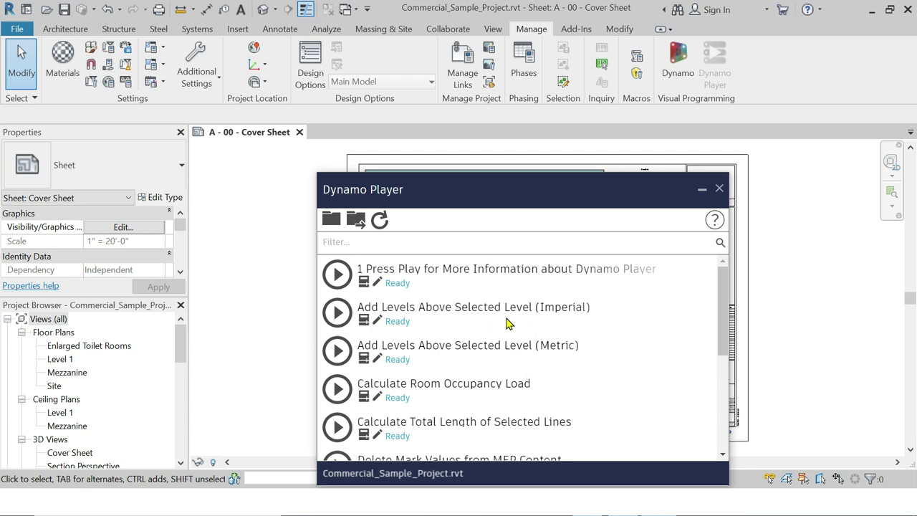
scroll(505, 327, "down", 2)
scroll(504, 327, "down", 2)
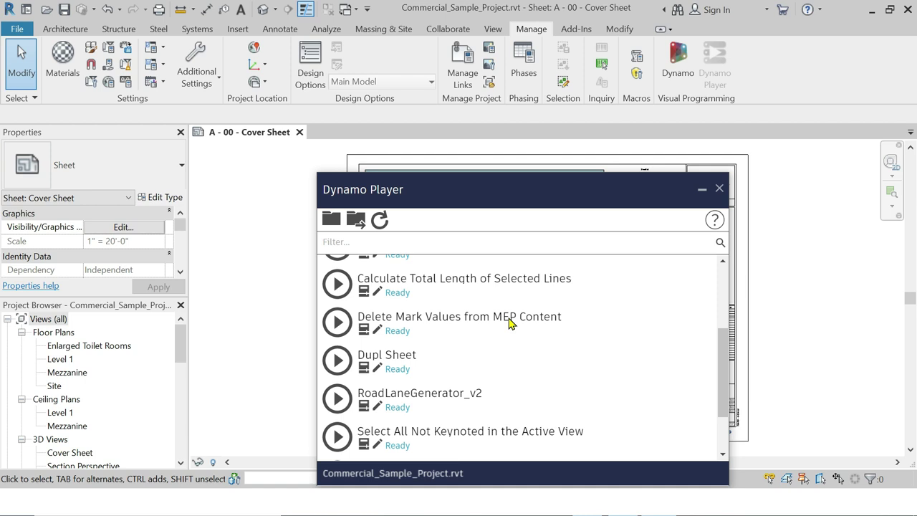
scroll(510, 323, "down", 2)
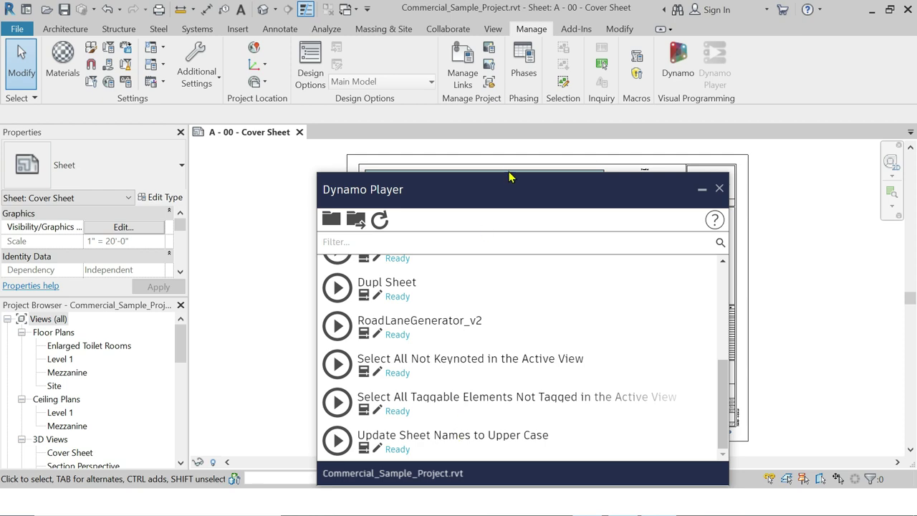
left_click_drag(506, 176, 508, 35)
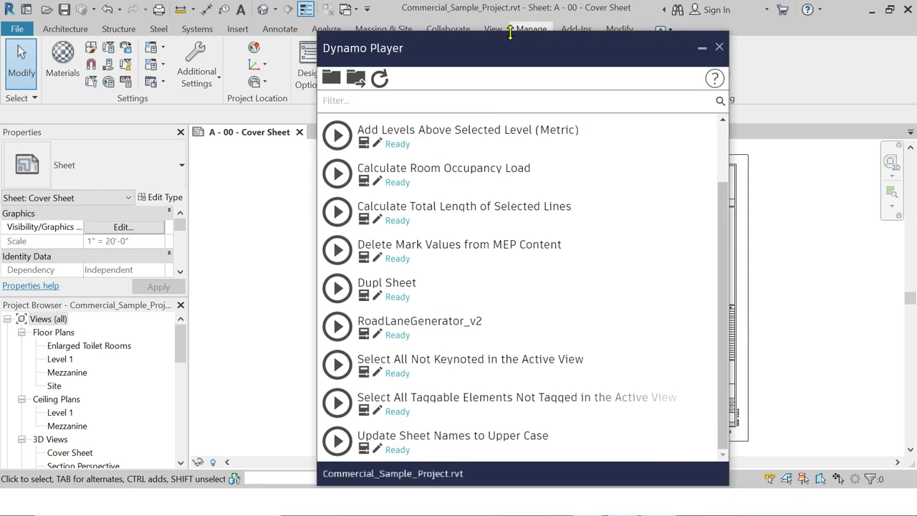
Open the Level 1 floor plan and move Dynamo Player off to the right.
scroll(492, 286, "up", 2)
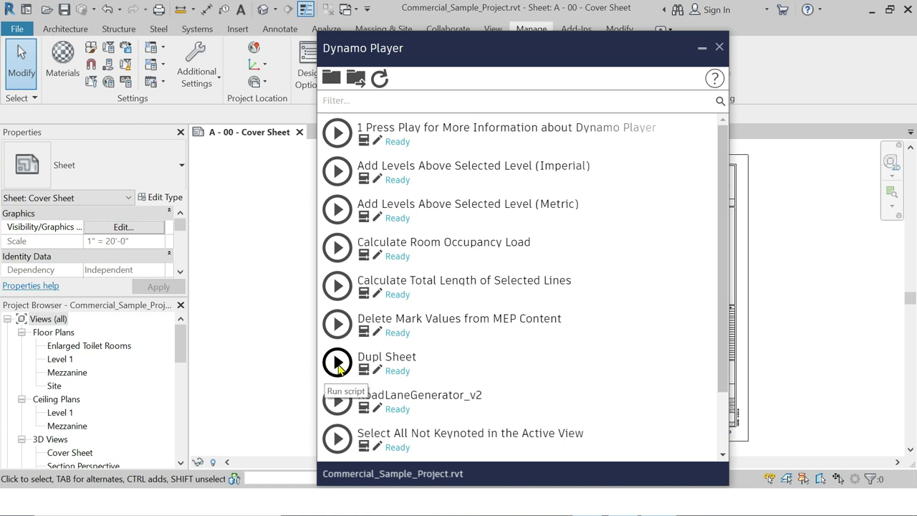
double_click(61, 359)
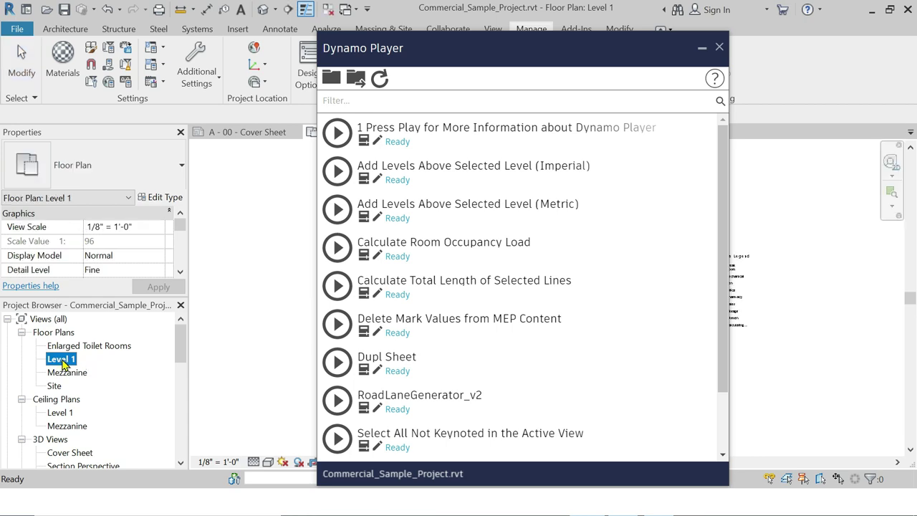
left_click_drag(497, 50, 664, 31)
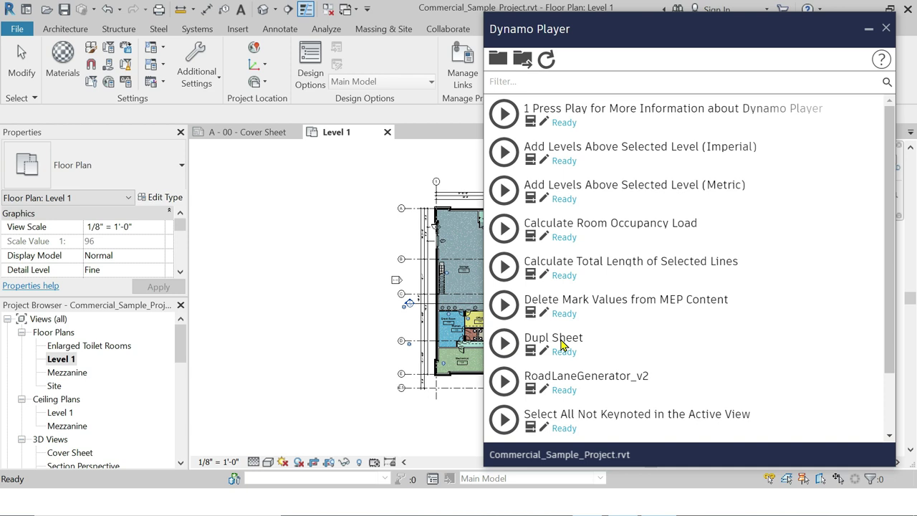
Run Dupl Sheet and check the new Logistics Plan sheets in the Project Browser.
left_click(505, 344)
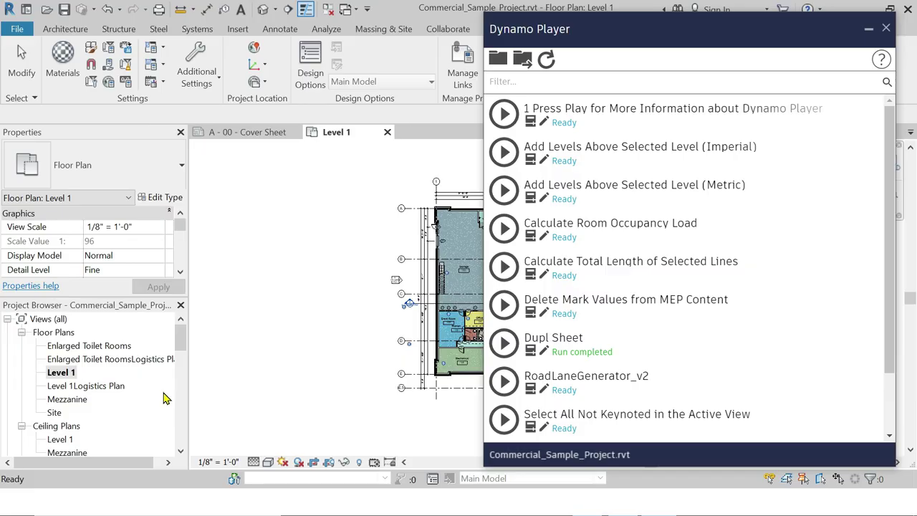
scroll(89, 405, "down", 2)
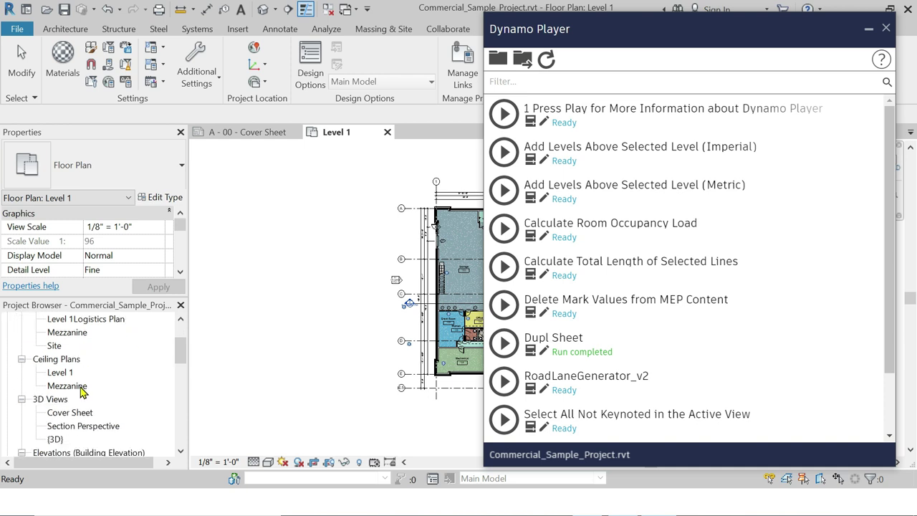
scroll(92, 409, "down", 2)
scroll(93, 412, "down", 3)
scroll(93, 411, "down", 3)
scroll(98, 416, "down", 3)
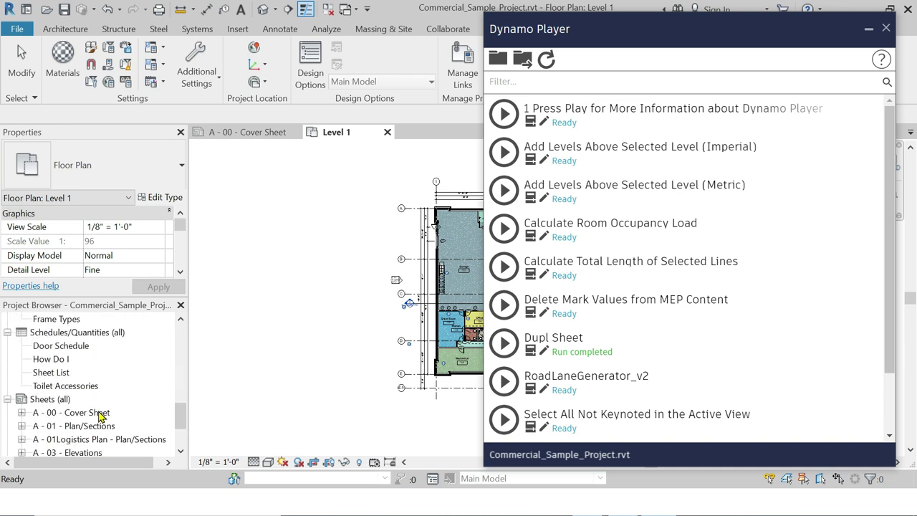
scroll(100, 419, "down", 3)
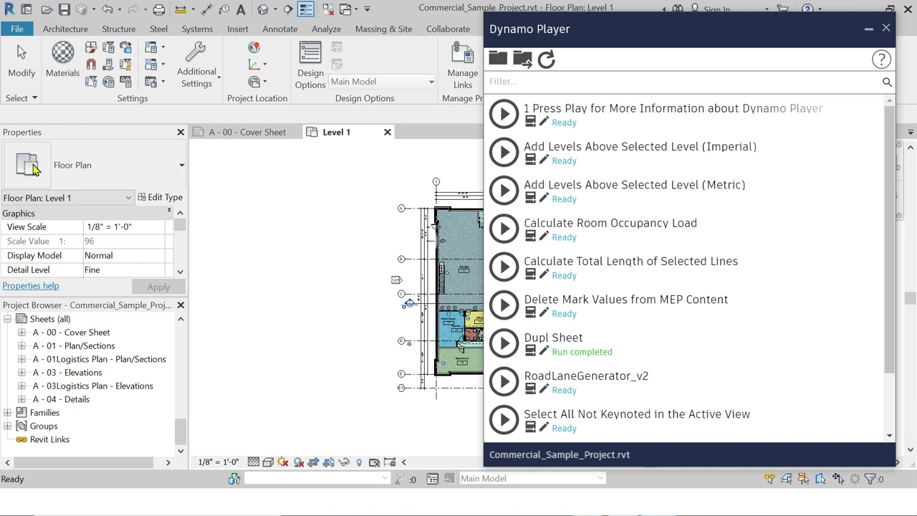
Undo back to the third Dynamo Script entry and close the Edit Shared Parameters dialog.
left_click(119, 9)
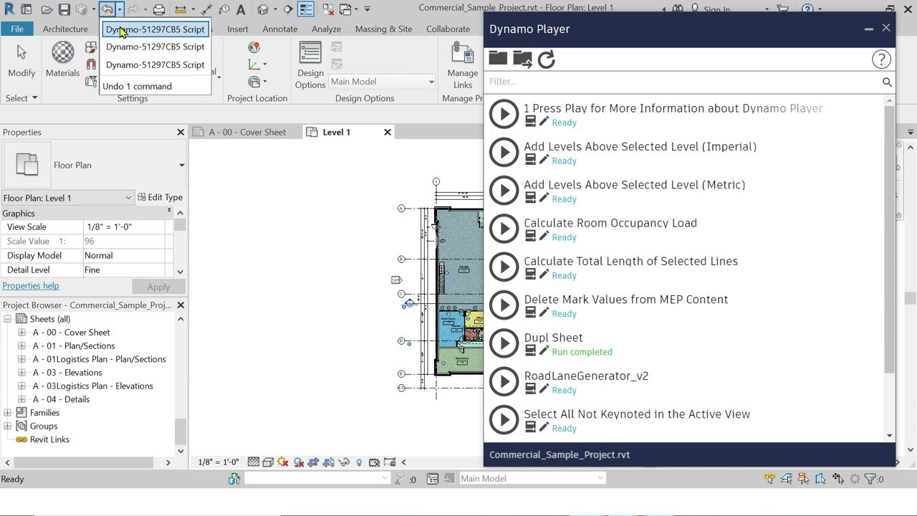
left_click(115, 66)
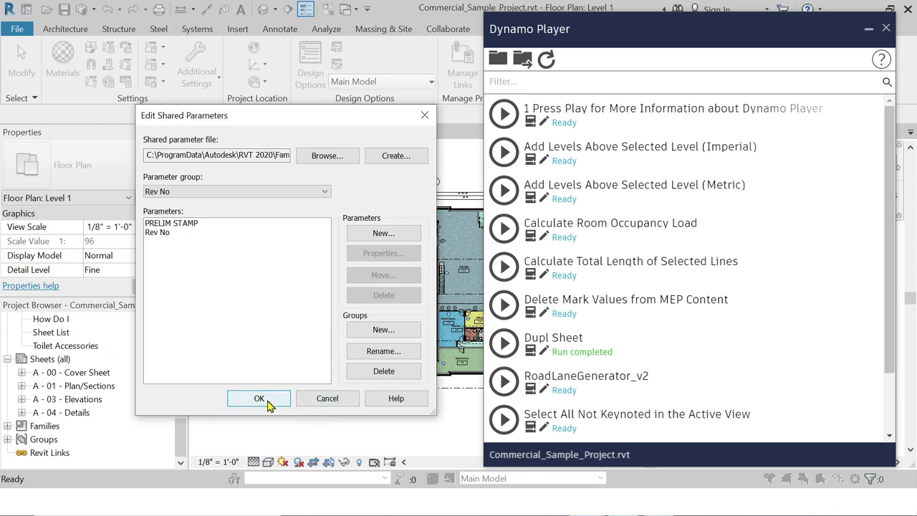
left_click(327, 400)
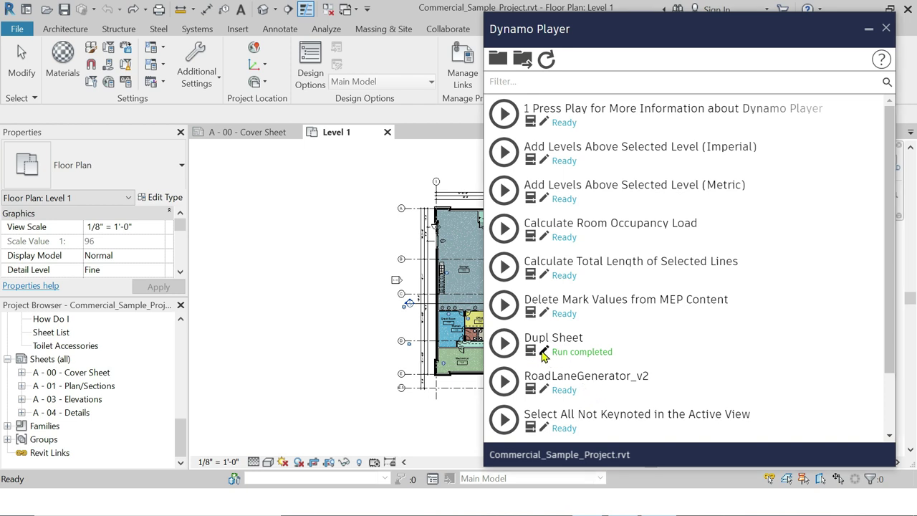
Open Dupl Sheet.dyn in Dynamo for editing and zoom around its graph.
left_click(504, 342)
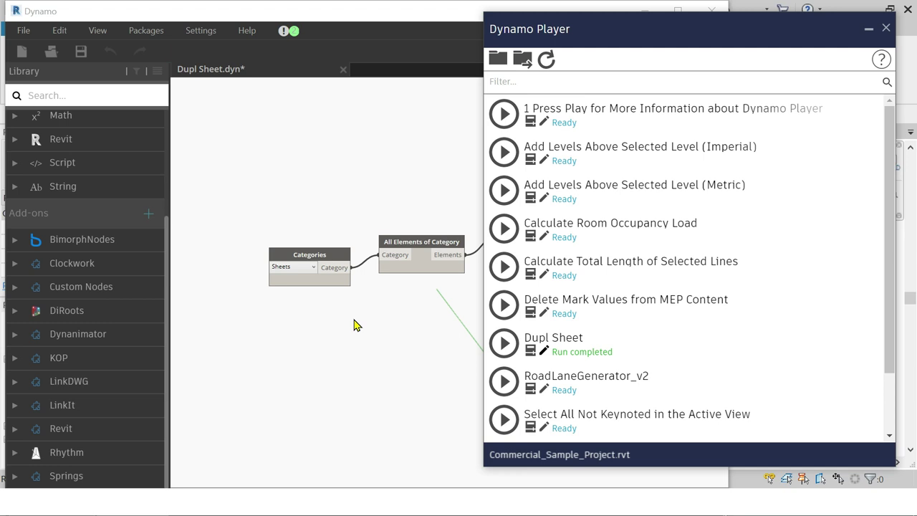
scroll(259, 272, "down", 3)
scroll(223, 285, "down", 2)
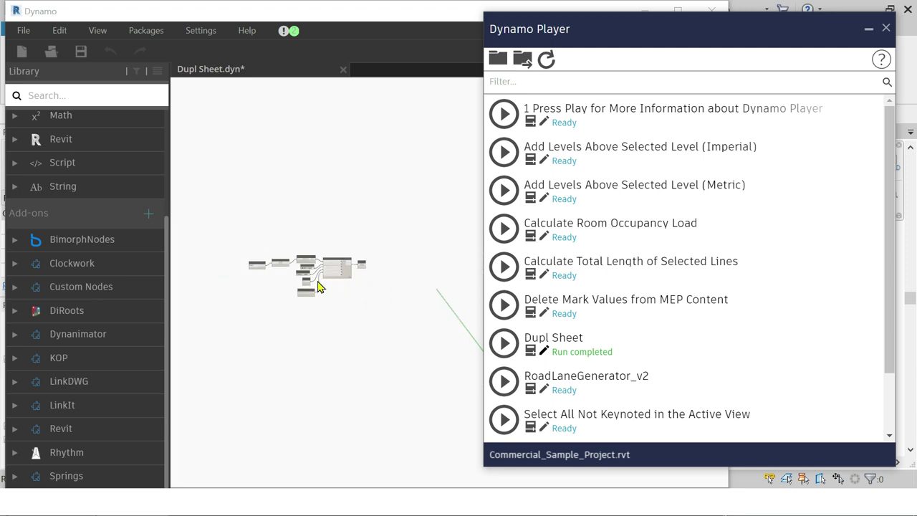
scroll(344, 284, "up", 2)
scroll(336, 282, "up", 2)
scroll(272, 273, "up", 2)
scroll(265, 279, "up", 1)
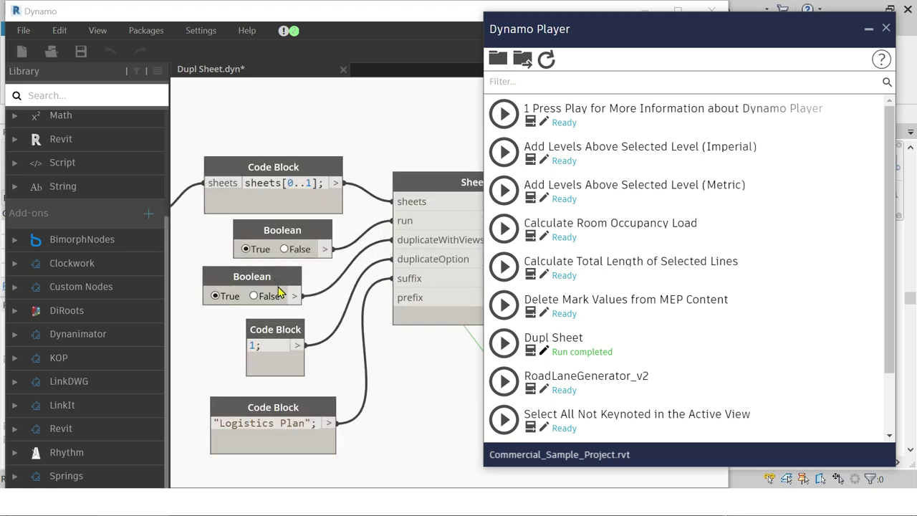
scroll(271, 283, "up", 1)
scroll(333, 180, "down", 1)
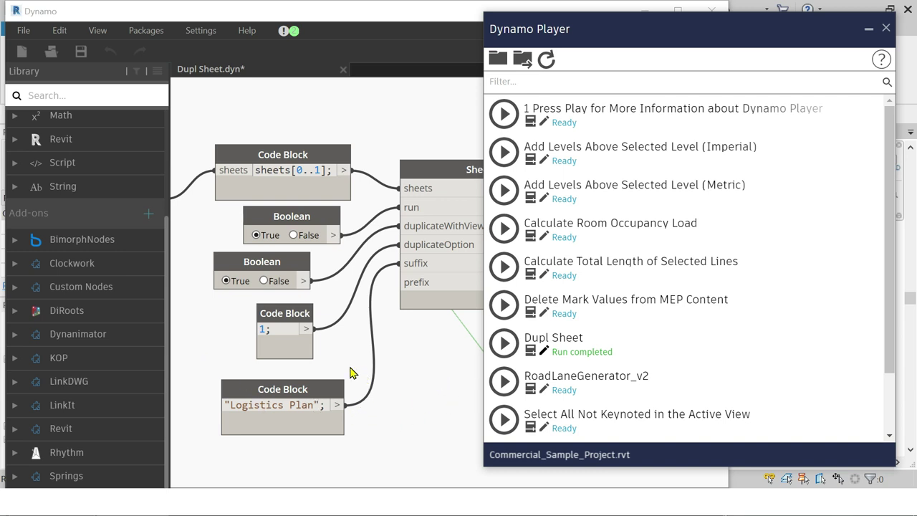
Set the graph's run mode to Manual and zoom in on the Sheet.Duplicate inputs.
left_click(32, 497)
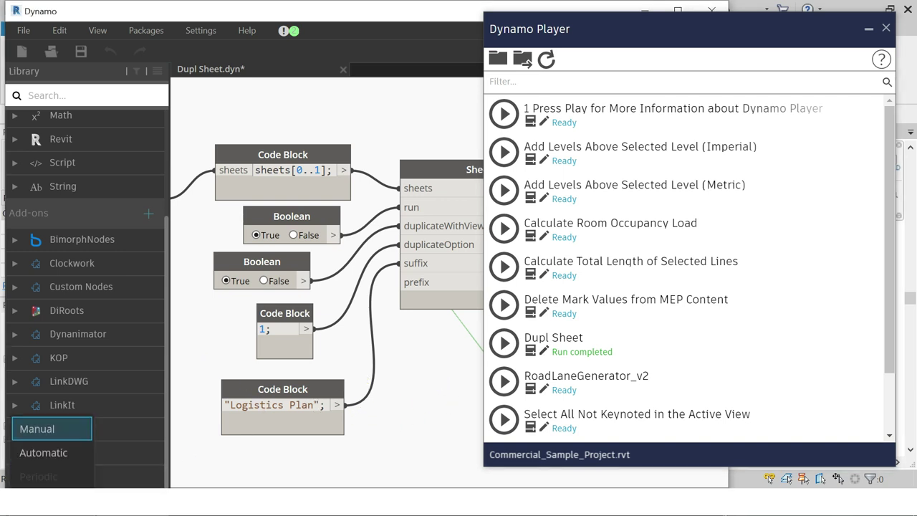
left_click(31, 426)
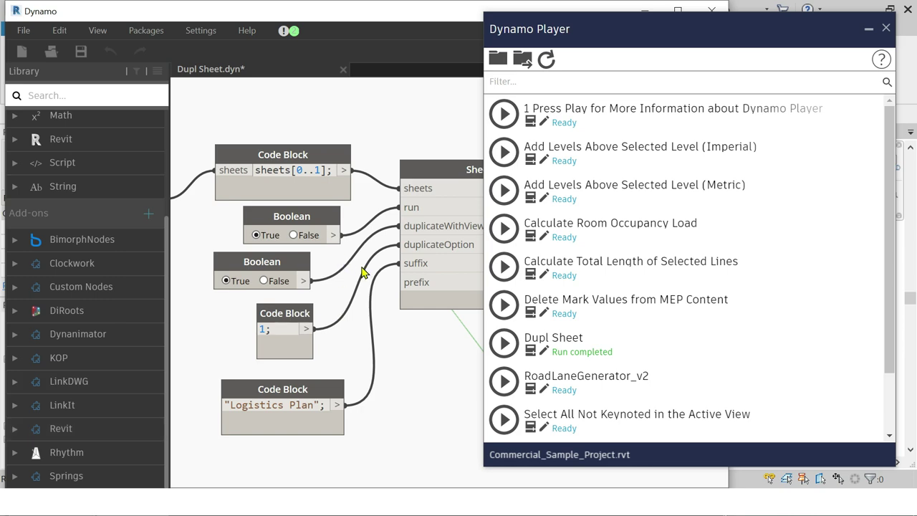
scroll(298, 255, "down", 2)
scroll(254, 253, "down", 1)
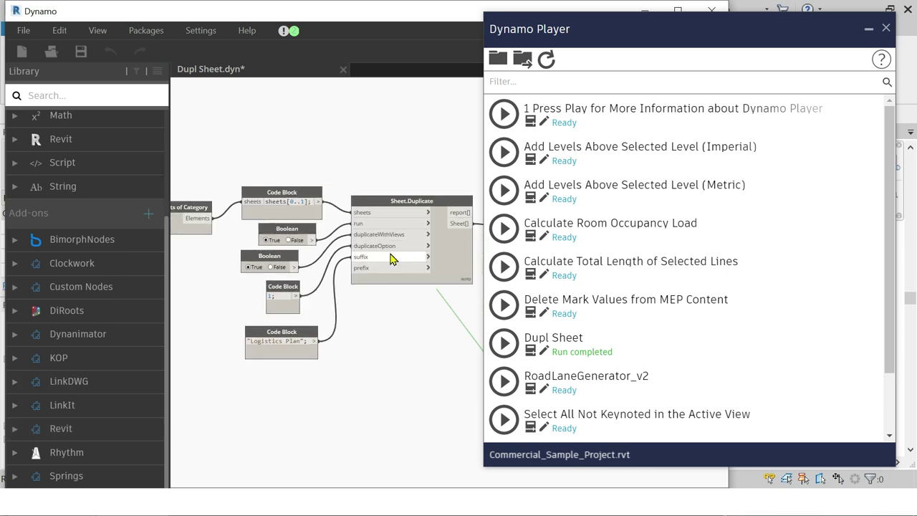
scroll(302, 283, "up", 1)
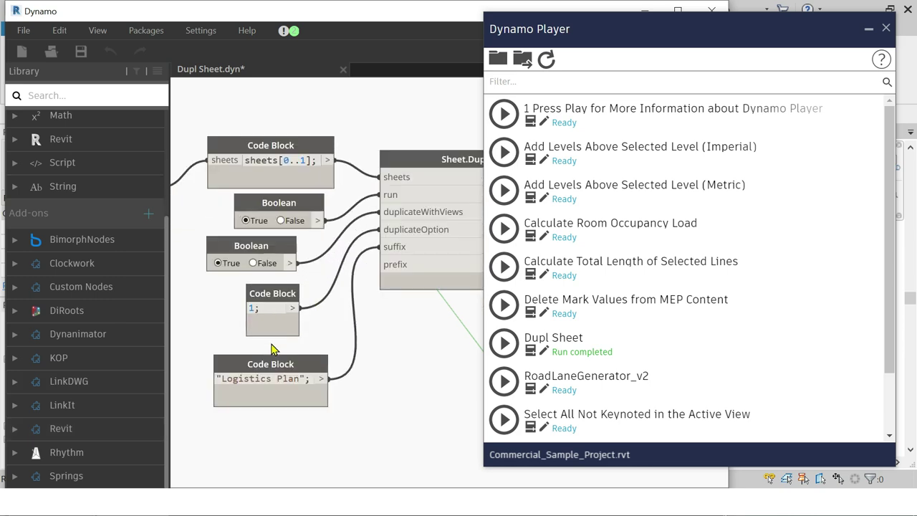
scroll(264, 341, "up", 1)
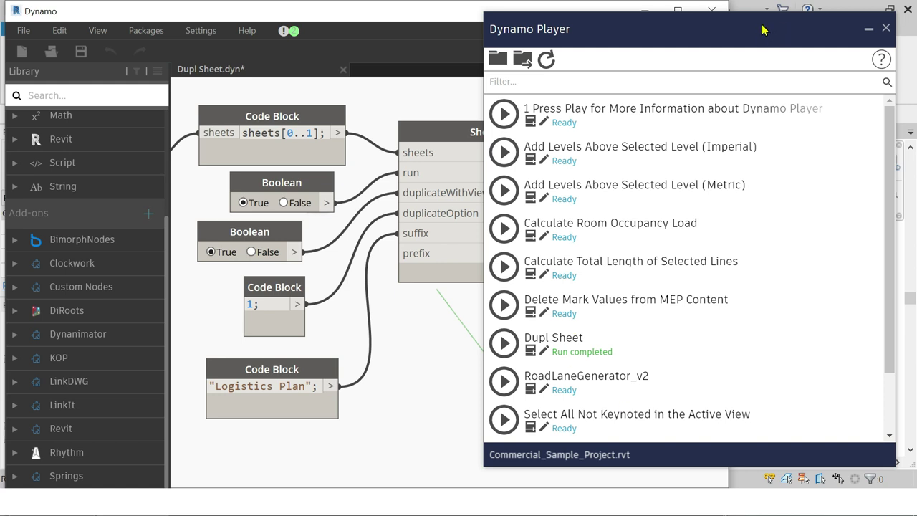
scroll(246, 200, "down", 3)
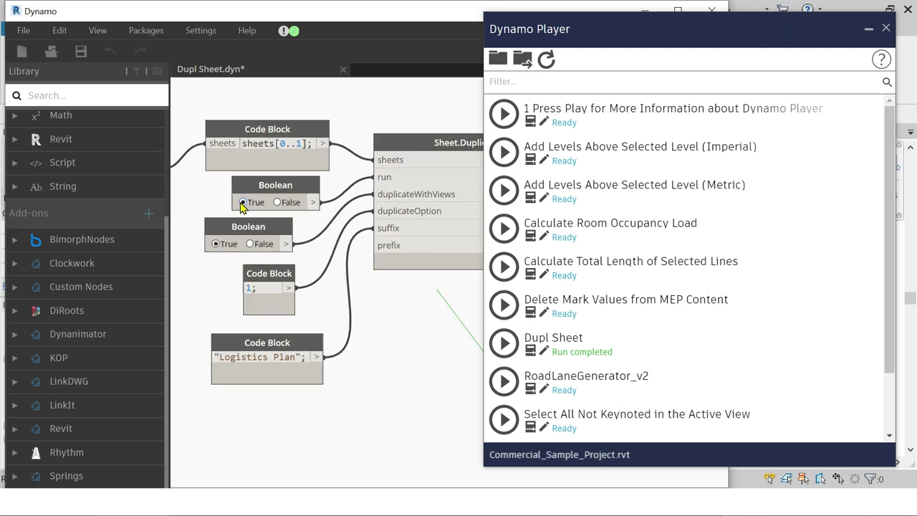
scroll(258, 219, "down", 2)
scroll(376, 202, "down", 2)
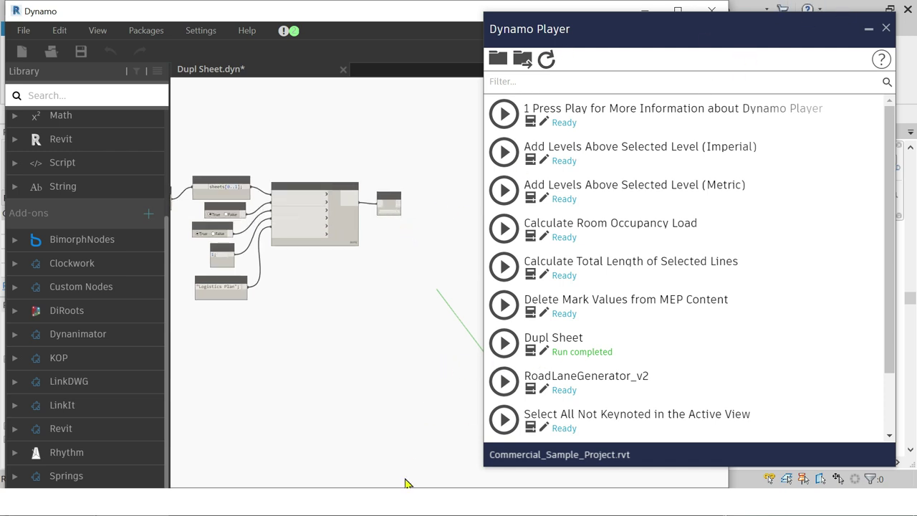
Close Revit without saving the project or Dupl Sheet.dyn, then relaunch Revit 2020.
left_click(908, 8)
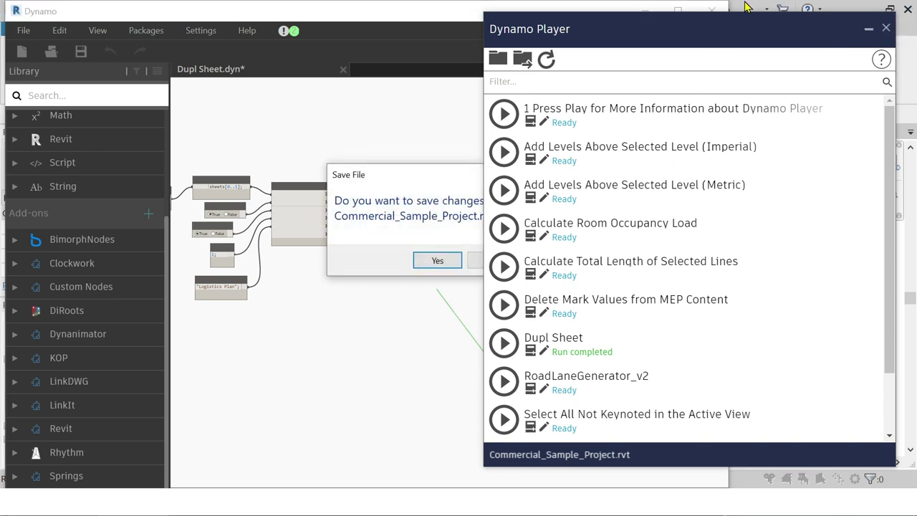
left_click(473, 265)
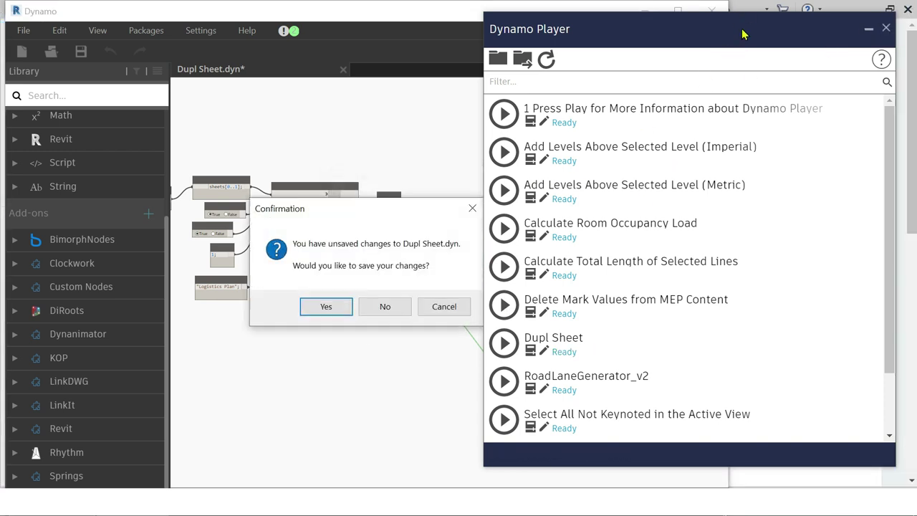
left_click(379, 306)
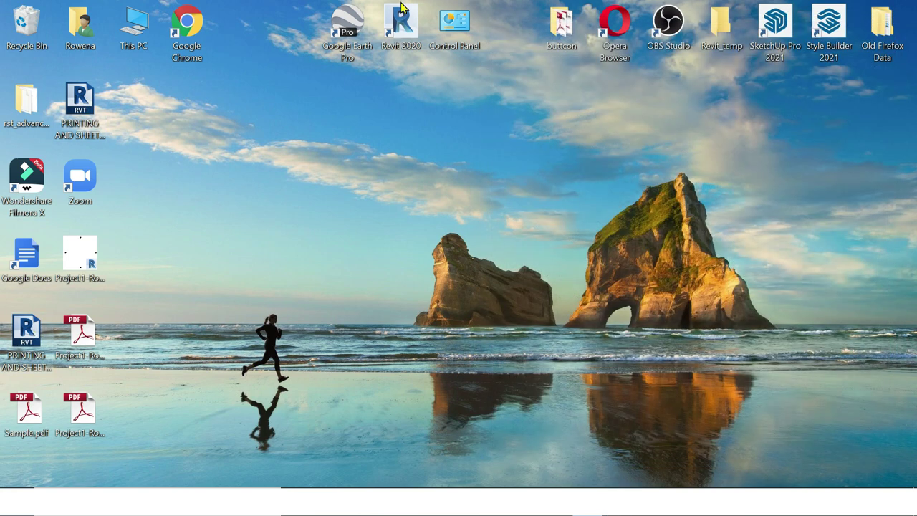
double_click(405, 24)
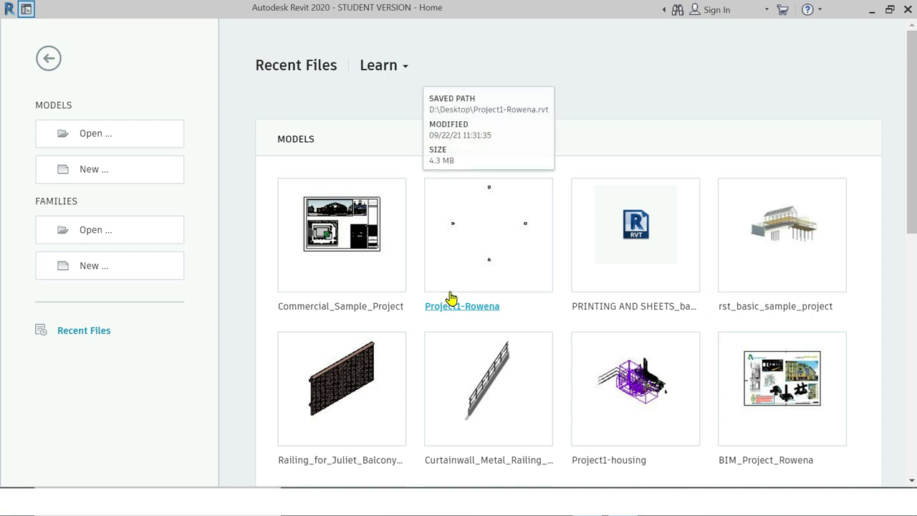
Open Commercial_Sample_Project from Recent Files and switch to the Manage tab.
left_click(326, 239)
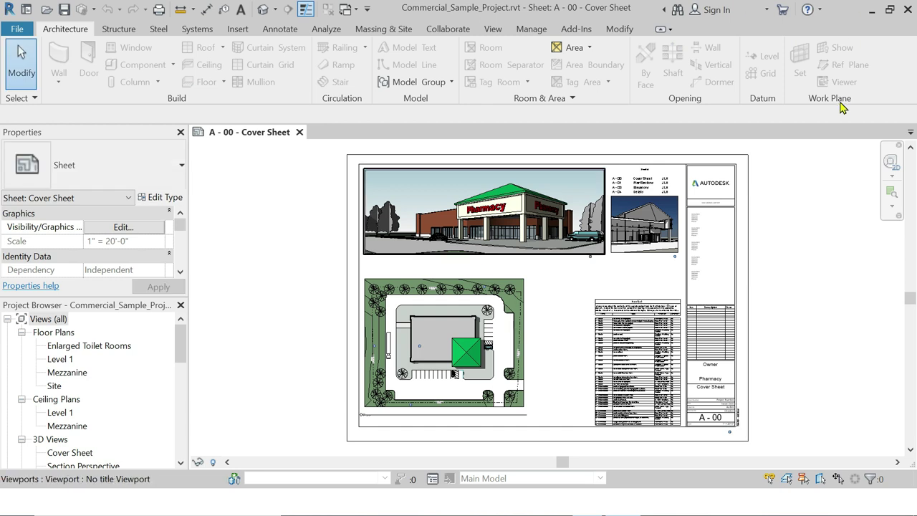
left_click(527, 32)
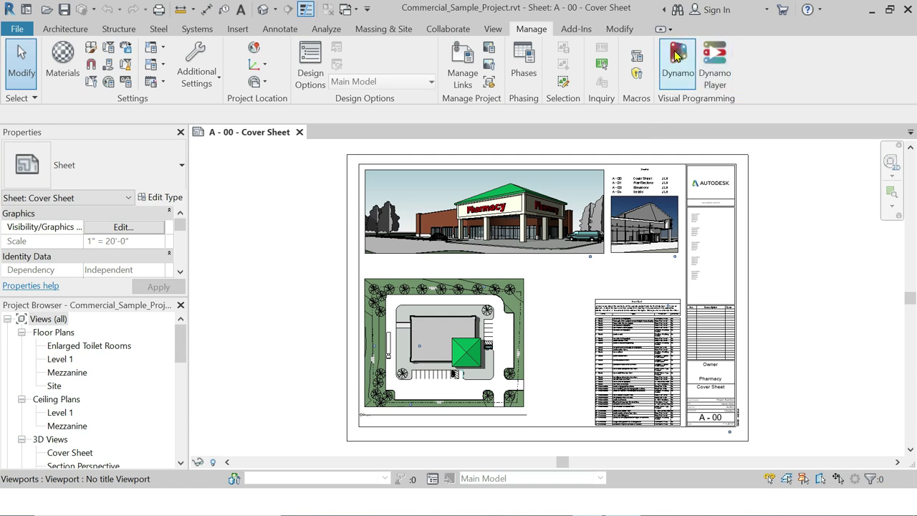
Launch Dynamo from Manage and scroll through the Recent graphs on its Start page.
left_click(676, 56)
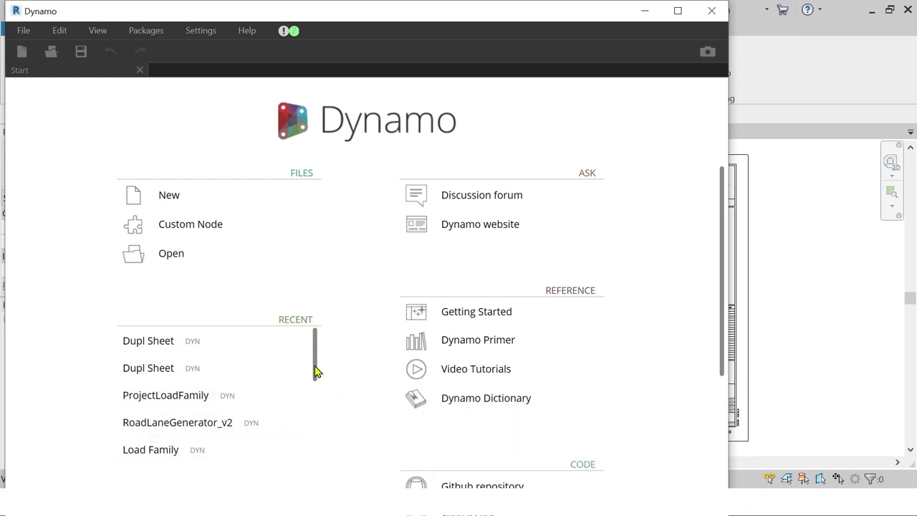
scroll(317, 365, "down", 1)
scroll(317, 390, "down", 1)
scroll(317, 401, "down", 1)
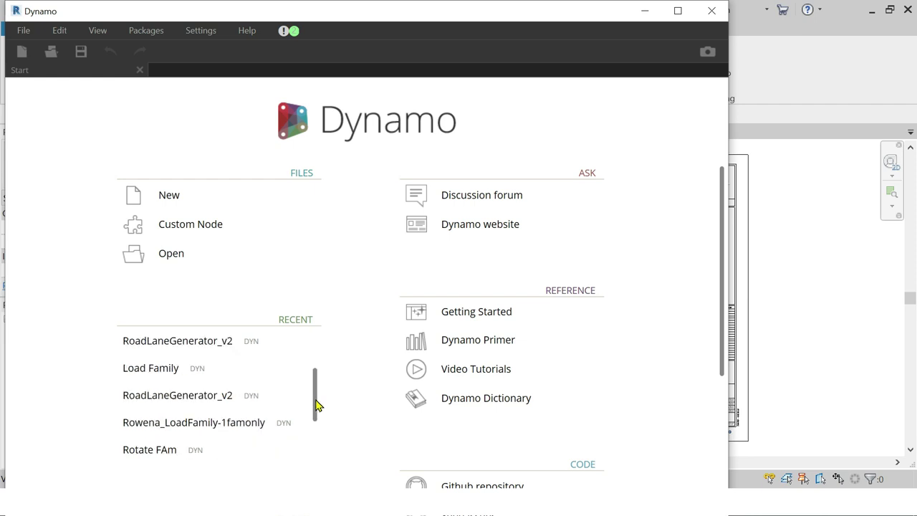
scroll(314, 419, "down", 1)
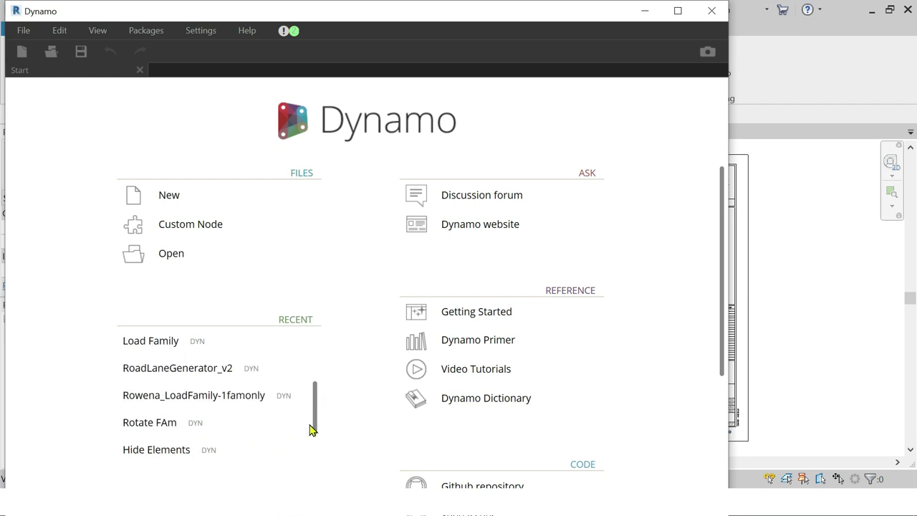
scroll(313, 433, "down", 1)
scroll(313, 443, "down", 1)
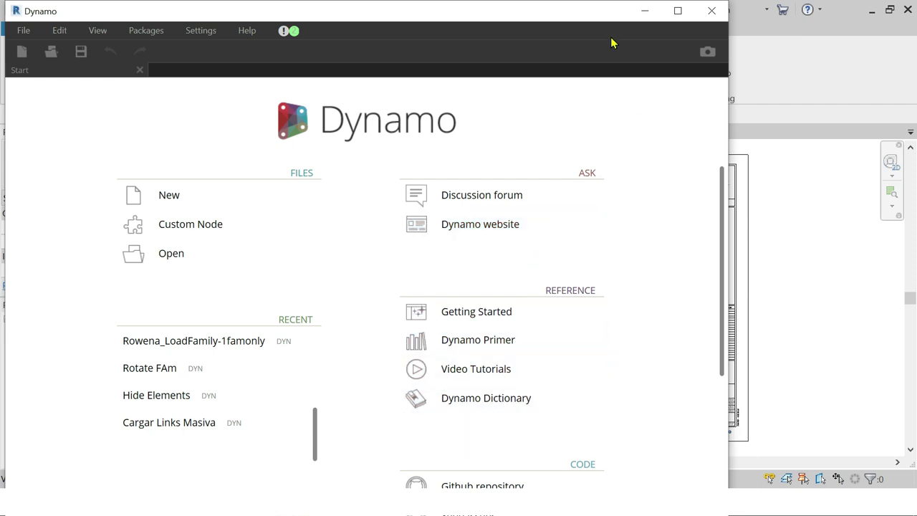
Shrink the Dynamo window so the Revit project shows behind it.
mouse_move(584, 1)
left_mouse_down()
mouse_move(585, 60)
mouse_move(573, 24)
left_mouse_up()
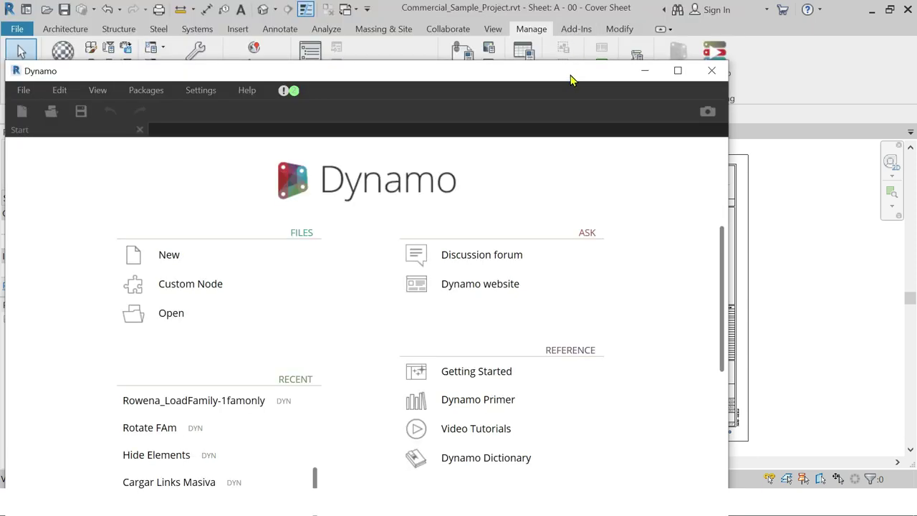
left_click_drag(568, 77, 581, 41)
scroll(730, 337, "down", 3)
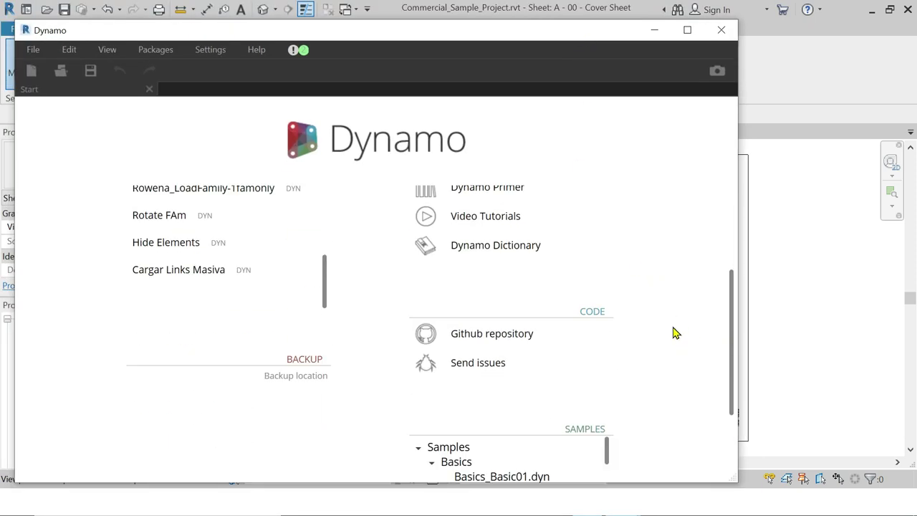
scroll(673, 331, "down", 2)
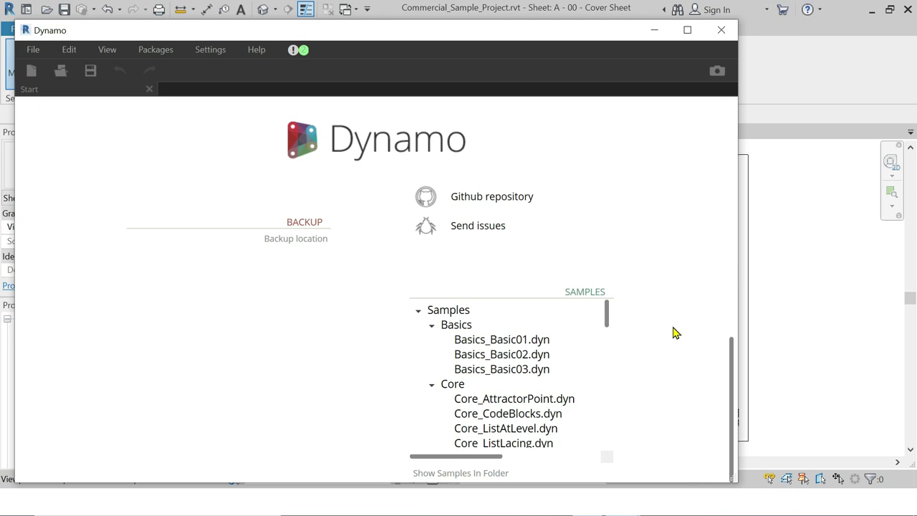
scroll(673, 332, "up", 5)
scroll(673, 332, "up", 3)
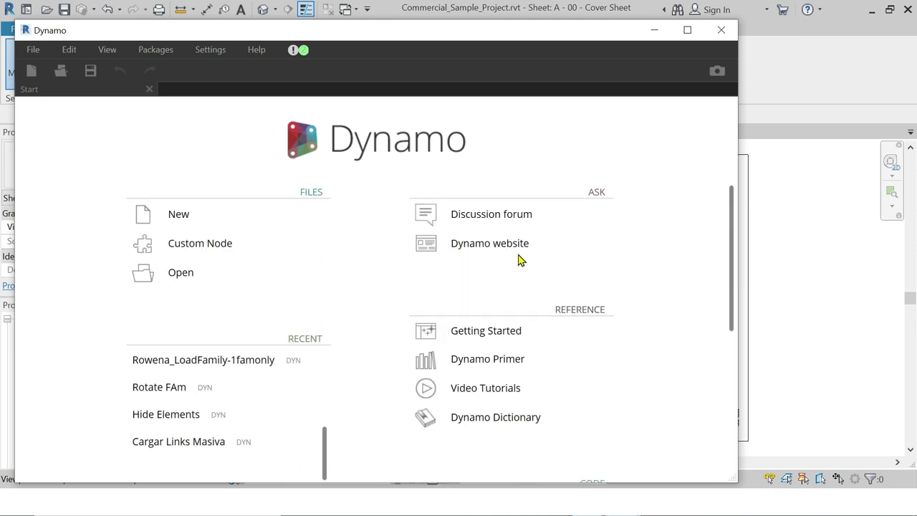
Create a blank graph in a maximized Dynamo window and browse the installed packages.
left_click(185, 221)
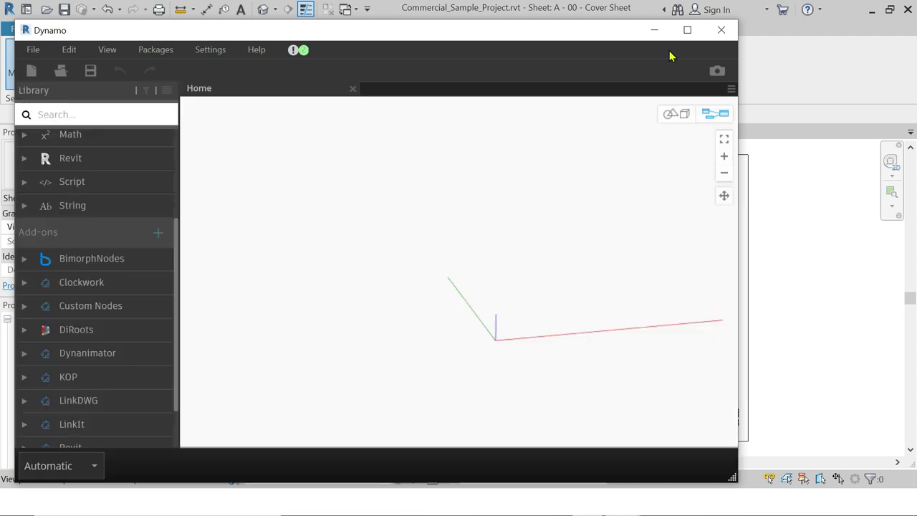
mouse_move(587, 39)
left_mouse_down()
mouse_move(648, 211)
mouse_move(648, 53)
left_mouse_up()
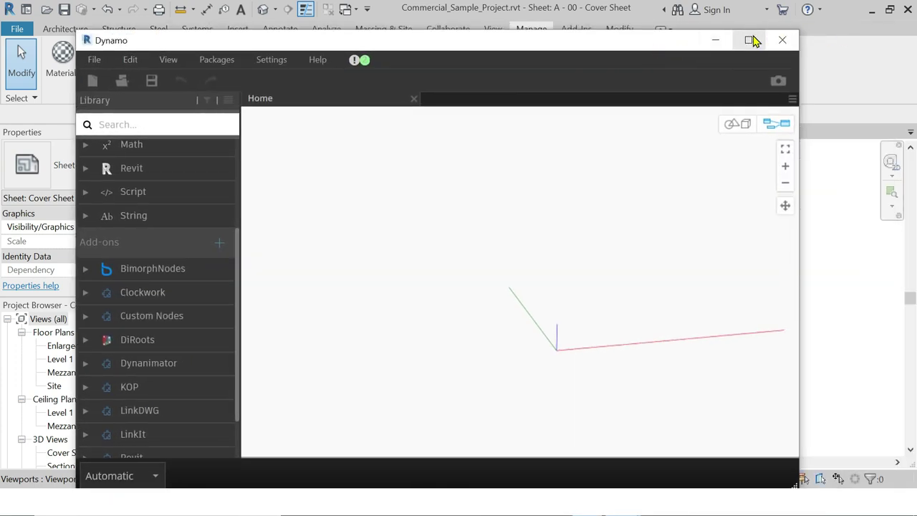
left_click(748, 40)
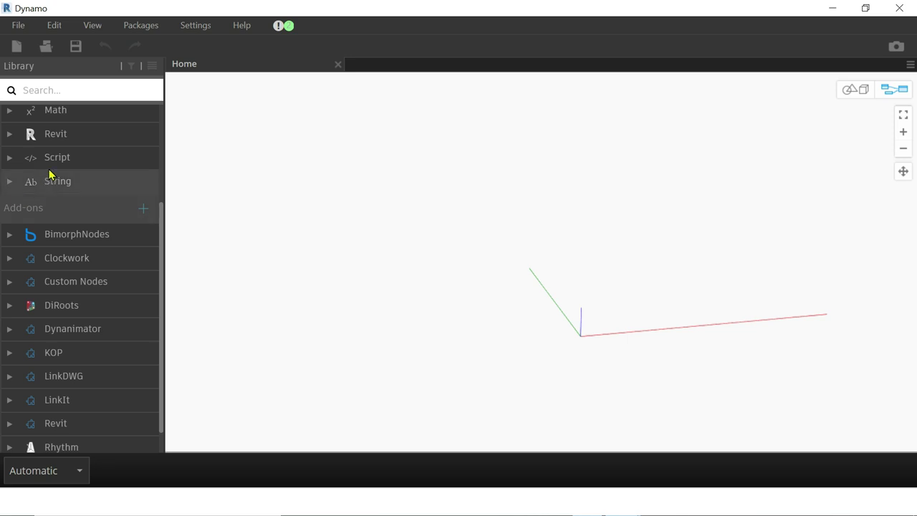
scroll(56, 176, "up", 3)
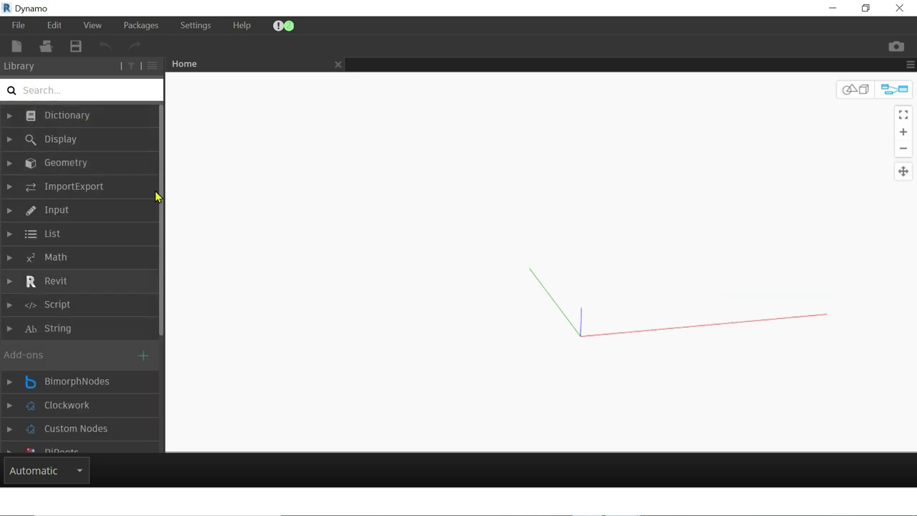
scroll(93, 390, "down", 4)
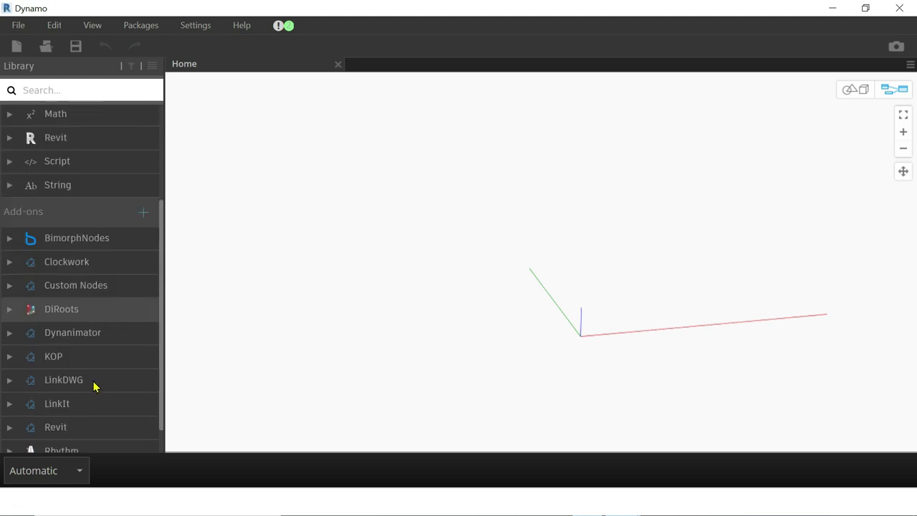
scroll(93, 387, "down", 1)
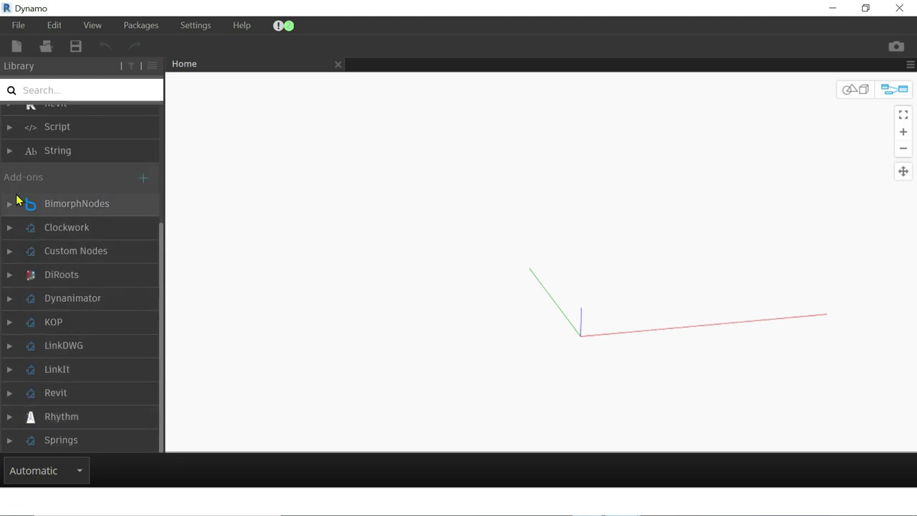
scroll(104, 189, "up", 5)
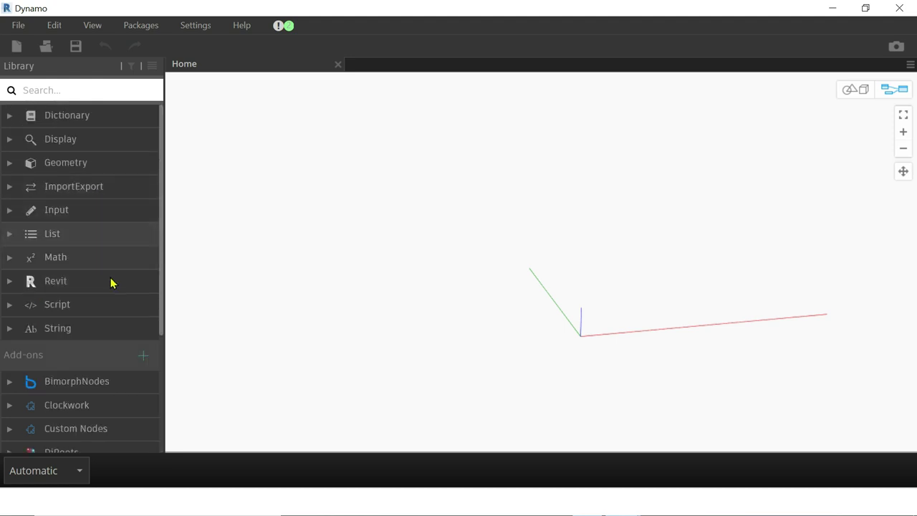
left_click(139, 27)
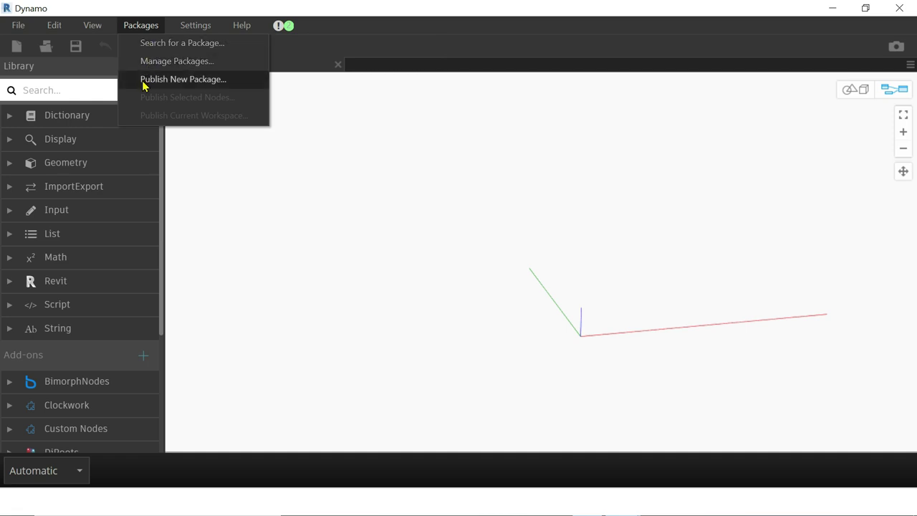
Search online packages for 'dynamaps', turn off Airplane mode to reconnect, then close the search.
left_click(149, 42)
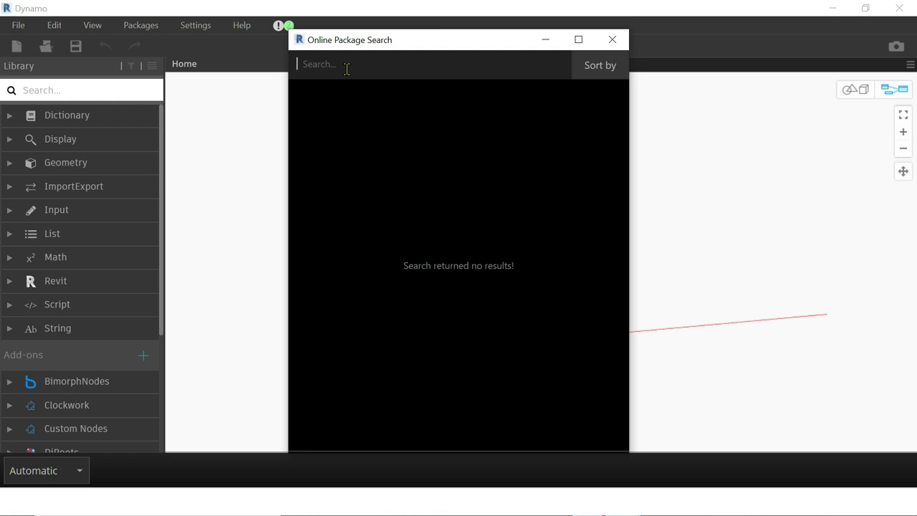
type("dynamaps")
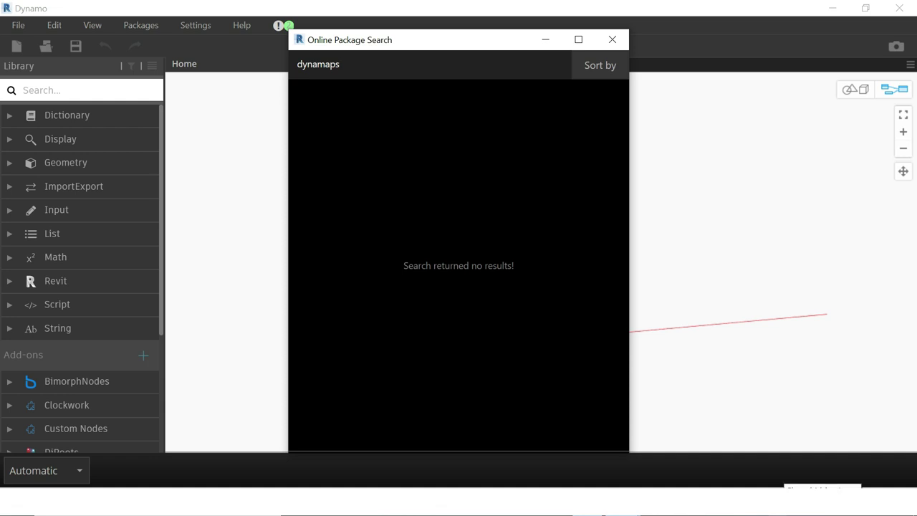
left_click(777, 501)
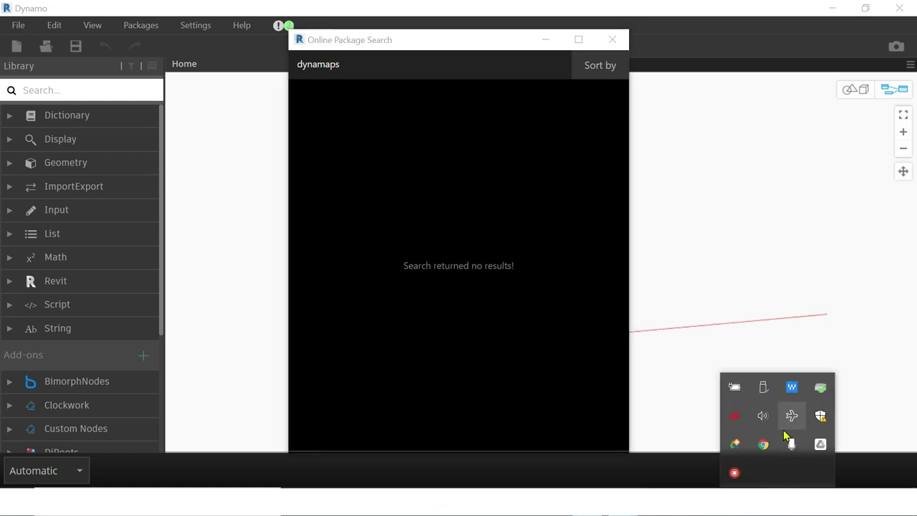
left_click(791, 423)
left_click(756, 473)
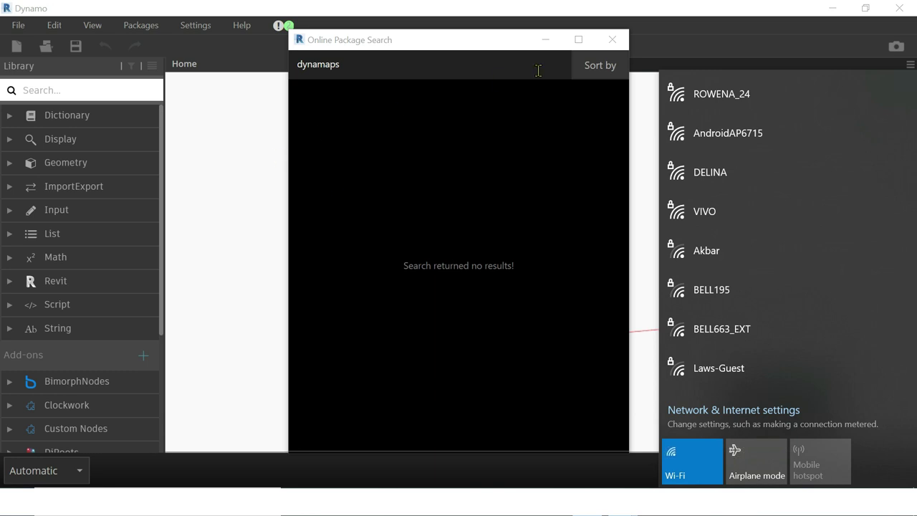
left_click(468, 70)
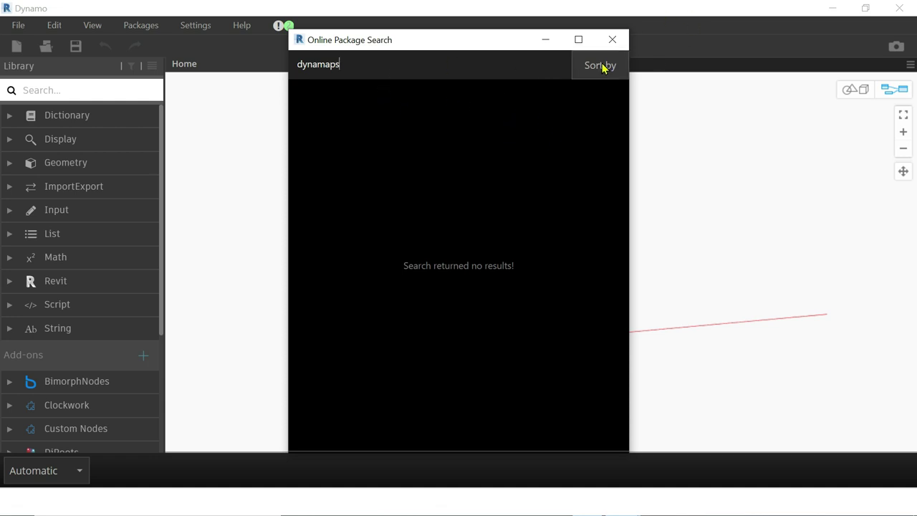
left_click(613, 39)
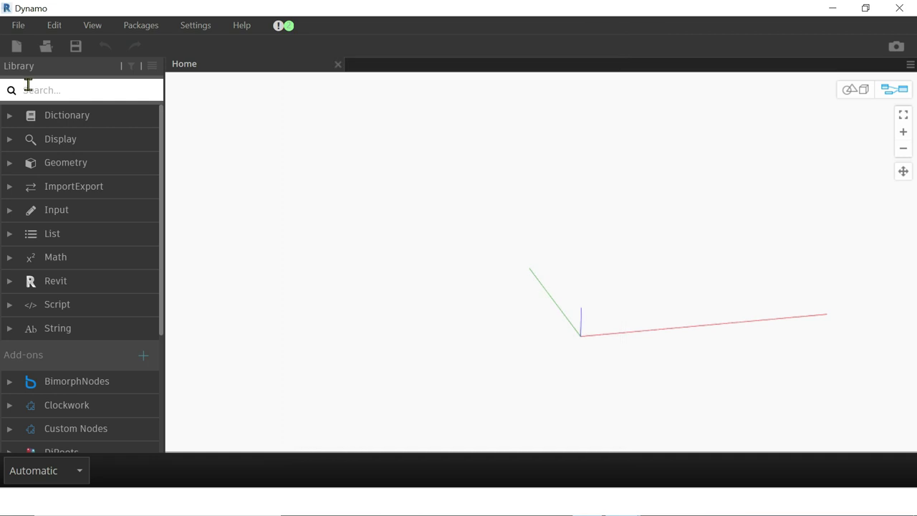
Install DynaMaps 2019.2.21 from the package search, accepting the Python scripts warning, then close it.
left_click(136, 28)
left_click(183, 43)
type("dynamaps")
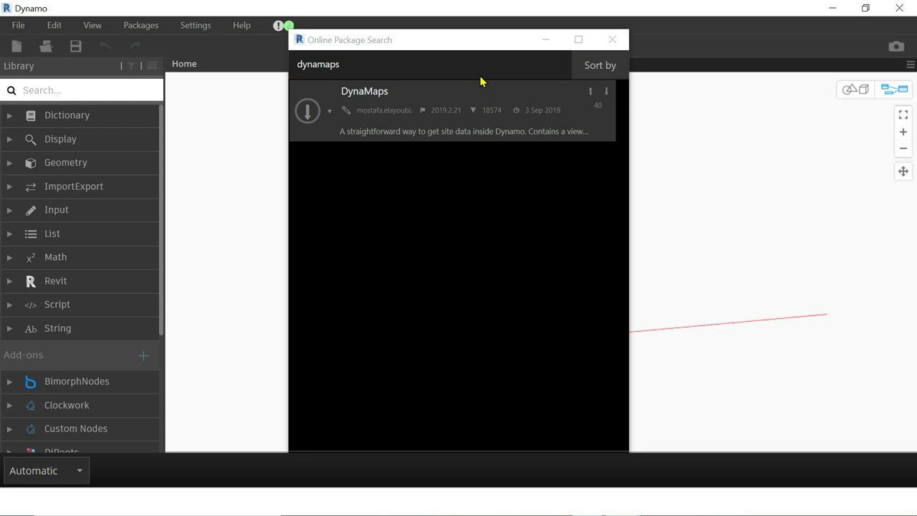
left_click(309, 110)
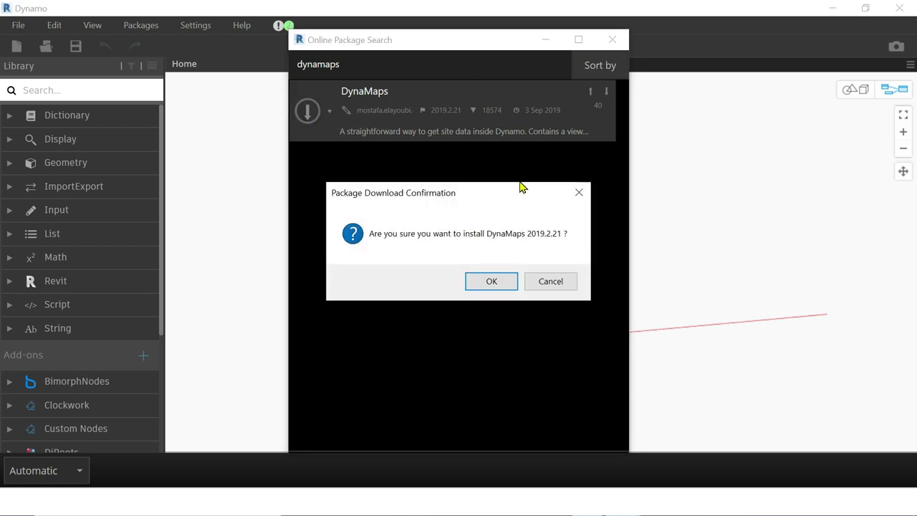
left_click(497, 281)
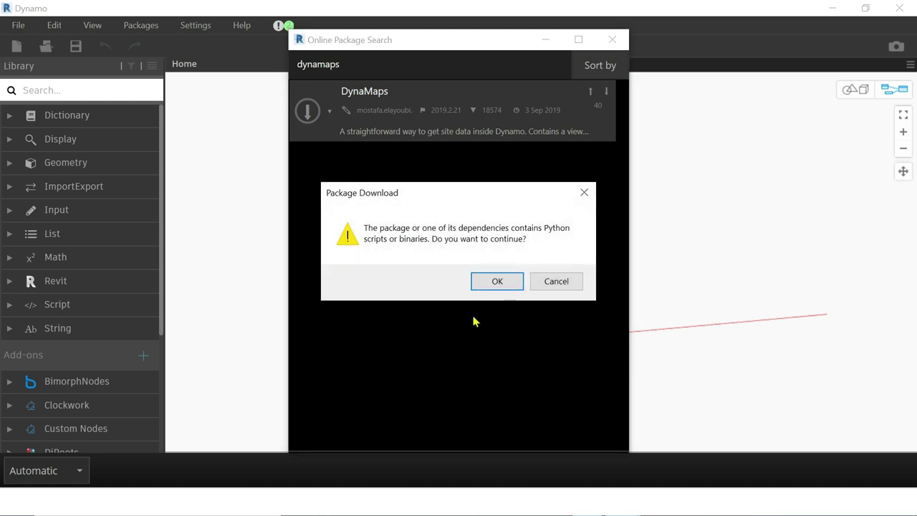
left_click(507, 283)
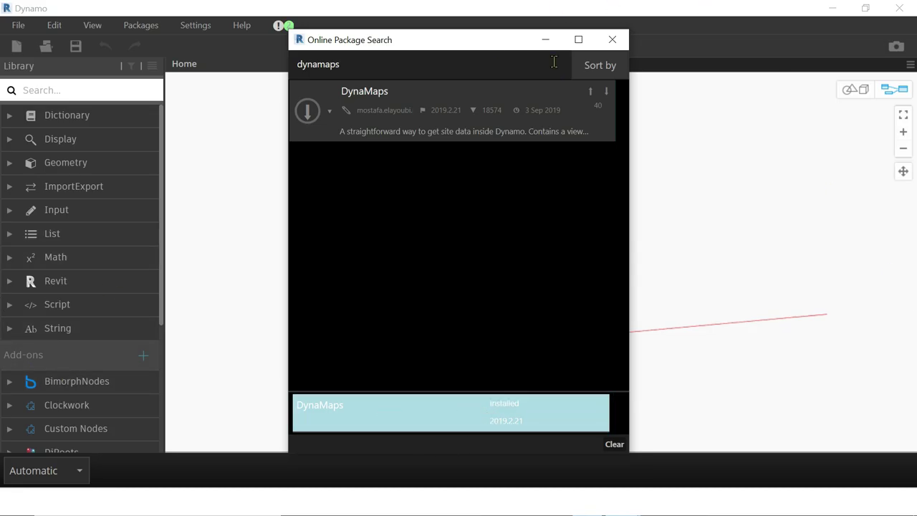
left_click(610, 39)
scroll(62, 385, "down", 2)
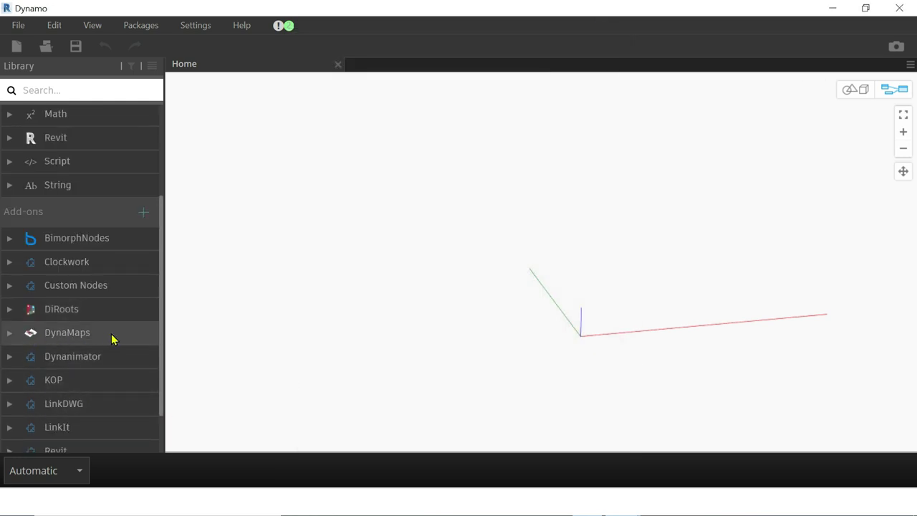
left_click(9, 331)
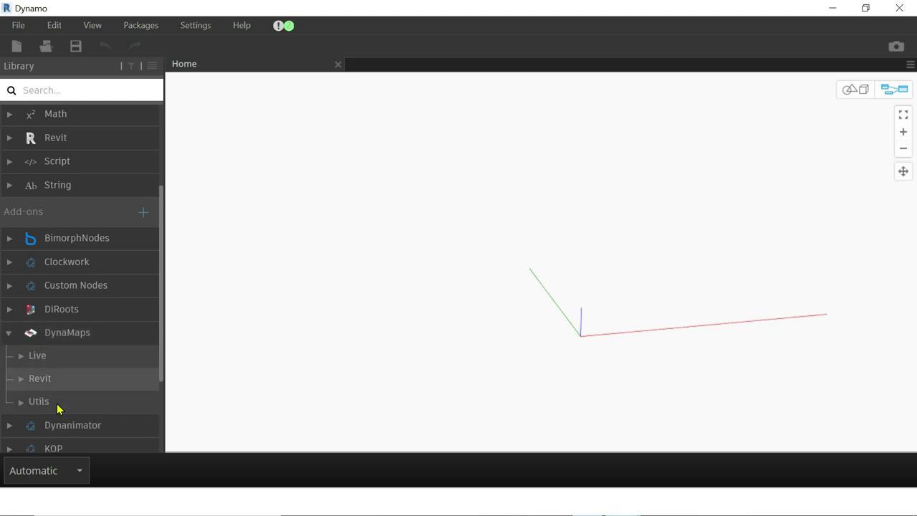
left_click(9, 332)
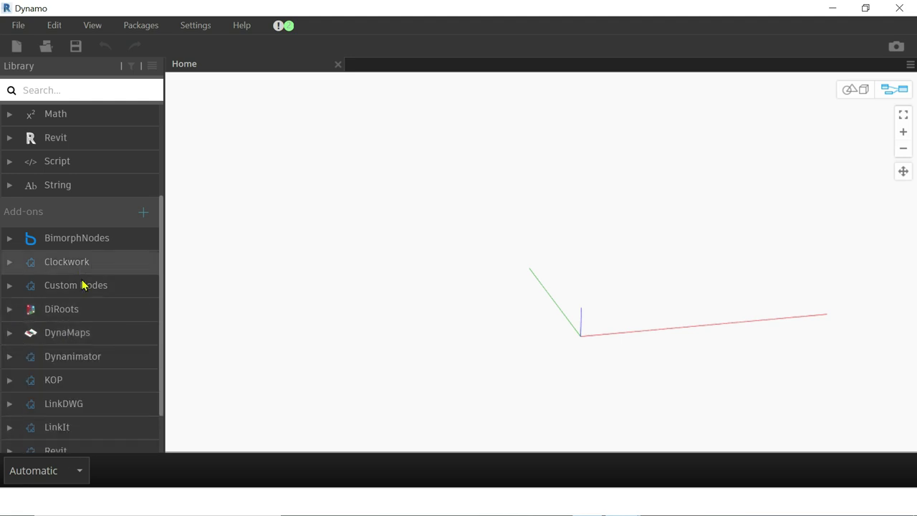
scroll(108, 258, "up", 2)
left_click(149, 29)
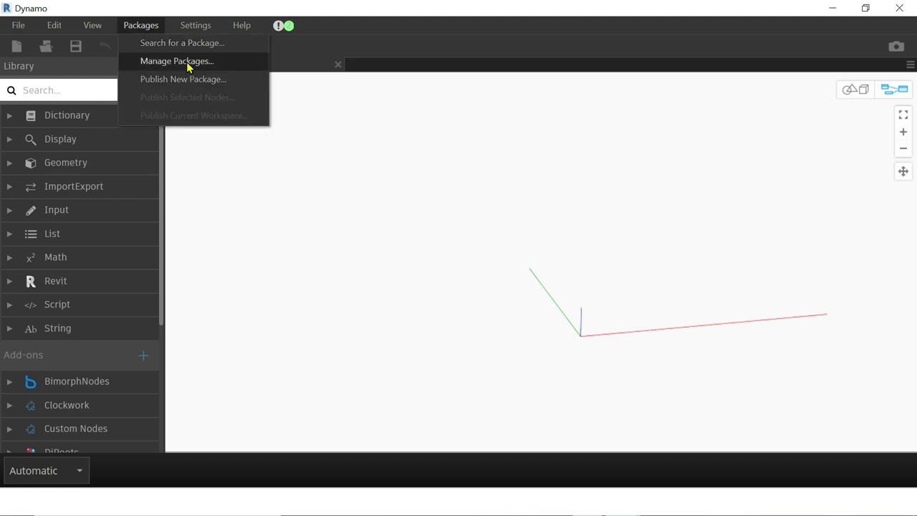
left_click(188, 63)
scroll(387, 193, "down", 3)
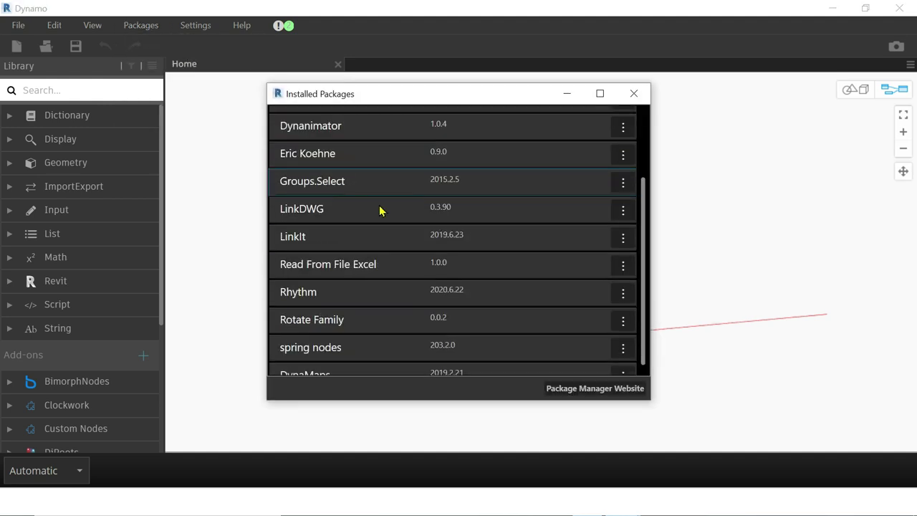
scroll(349, 344, "up", 3)
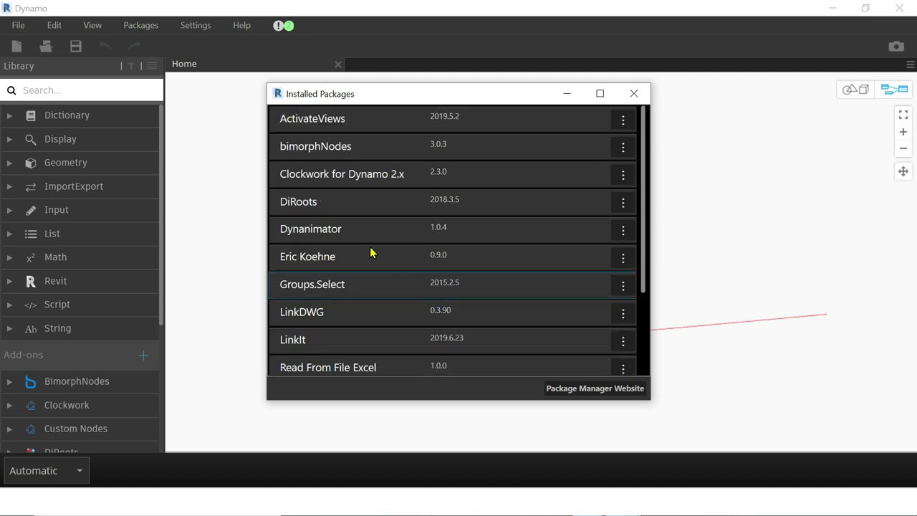
left_click(633, 94)
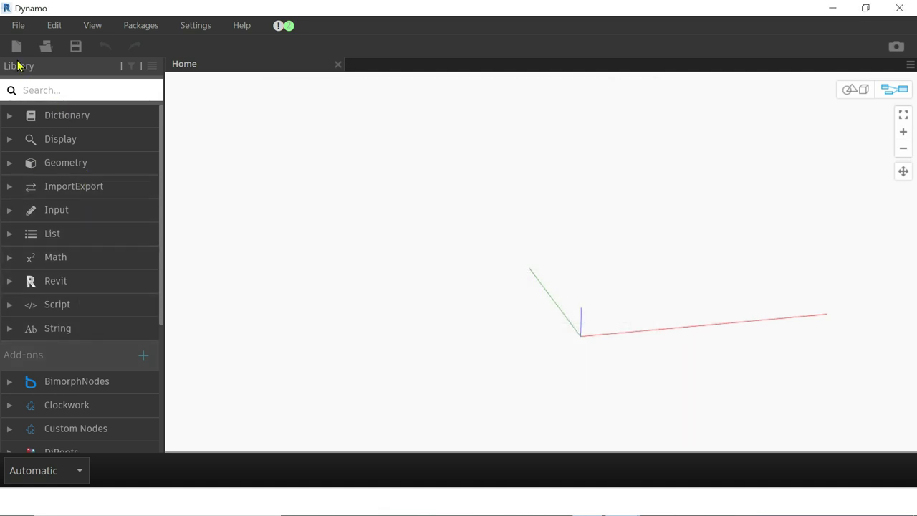
Start opening a saved graph and browse the D: drive to the TRaining REvit Dynamo folder.
left_click(15, 27)
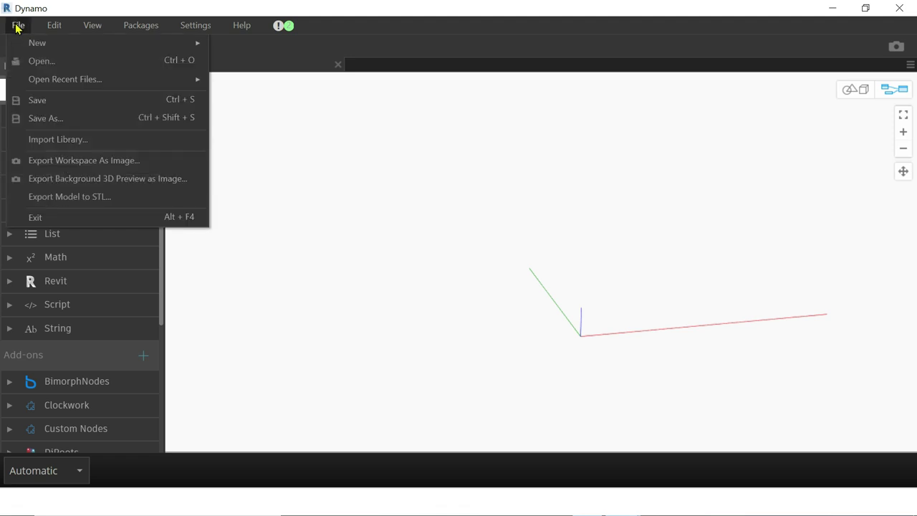
left_click(37, 60)
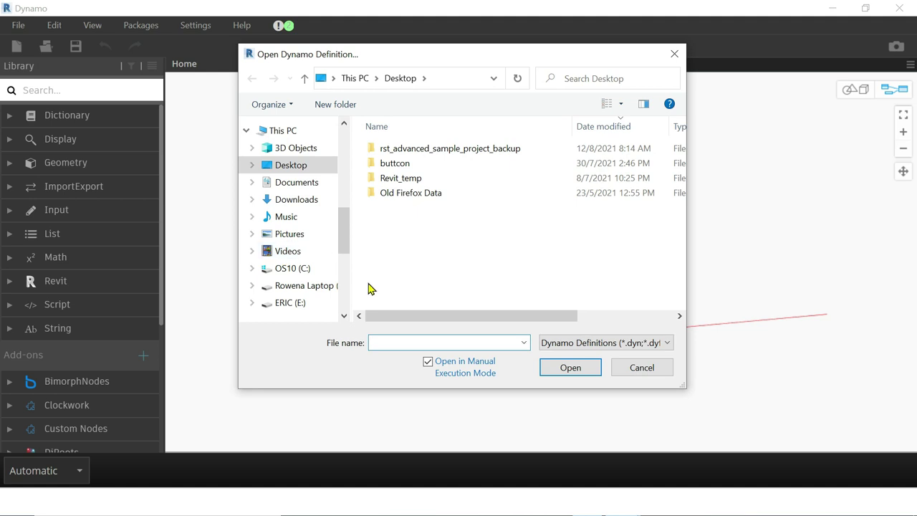
left_click(297, 287)
scroll(480, 275, "down", 3)
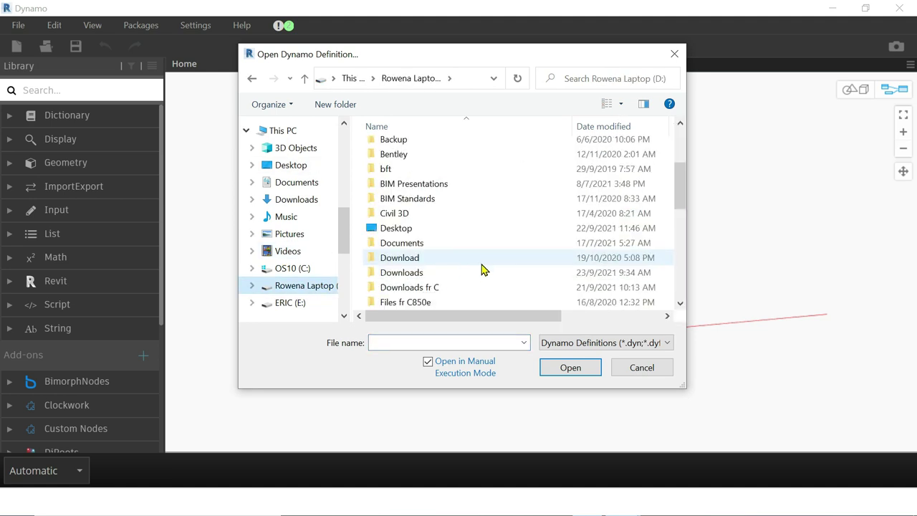
scroll(483, 268, "down", 2)
scroll(473, 239, "down", 2)
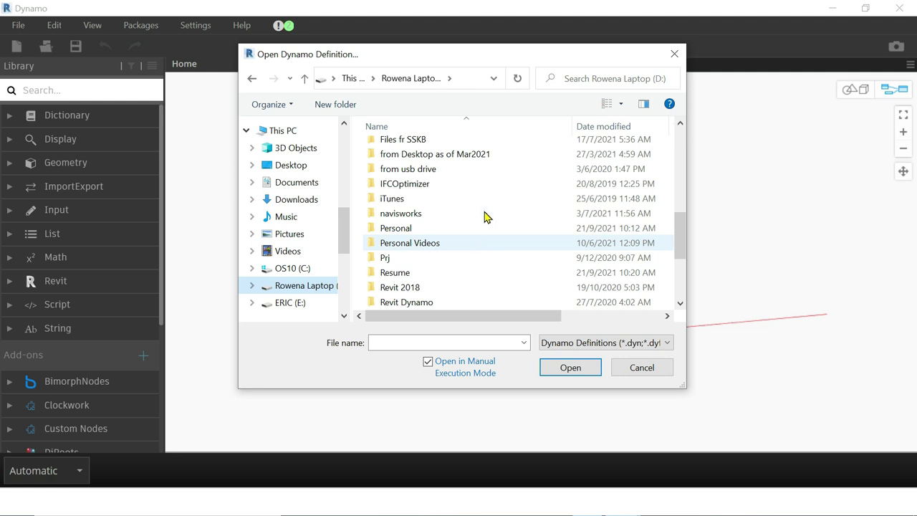
scroll(470, 158, "up", 1)
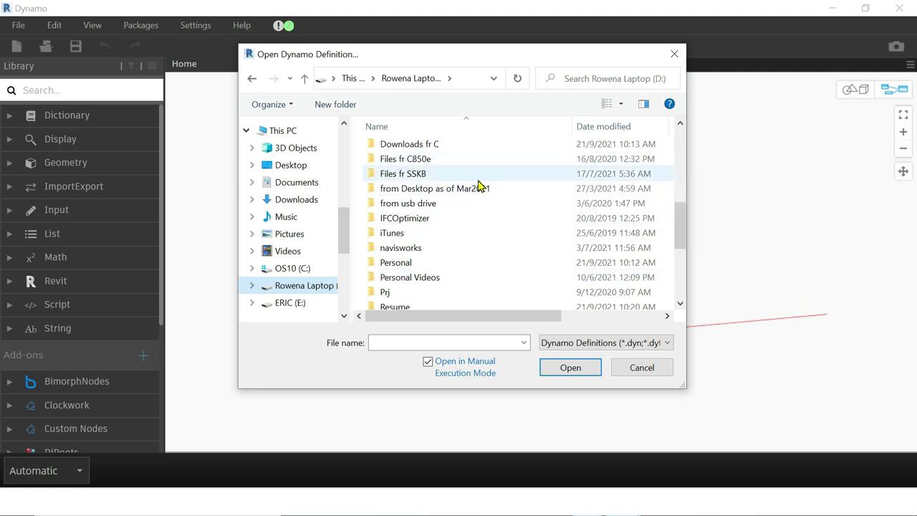
double_click(466, 188)
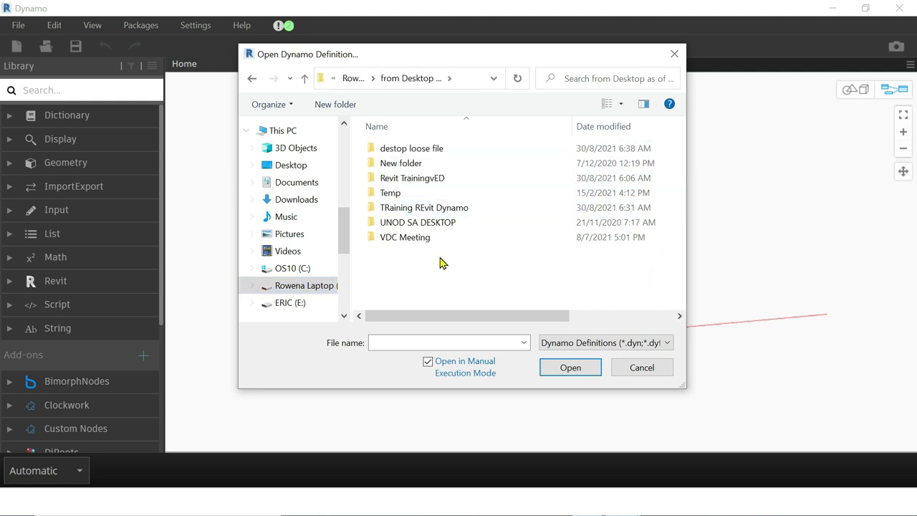
left_click(420, 180)
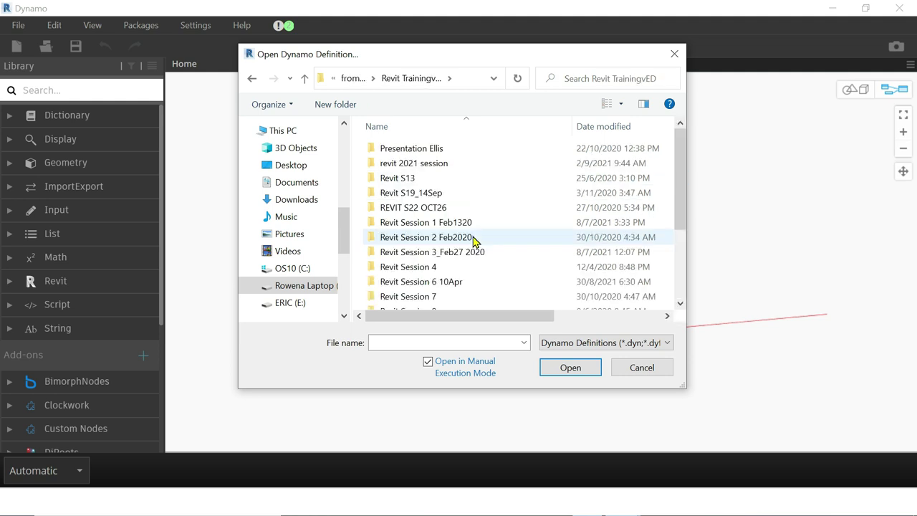
scroll(501, 229, "down", 3)
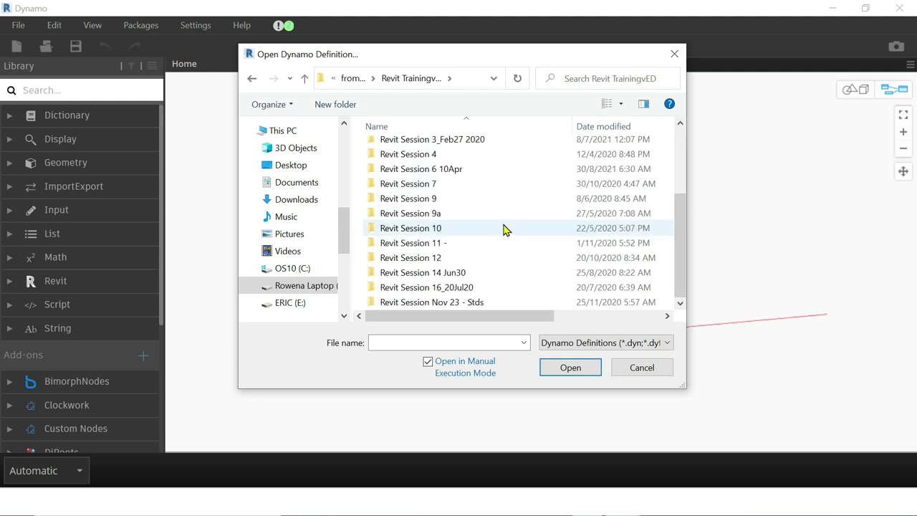
scroll(504, 227, "up", 3)
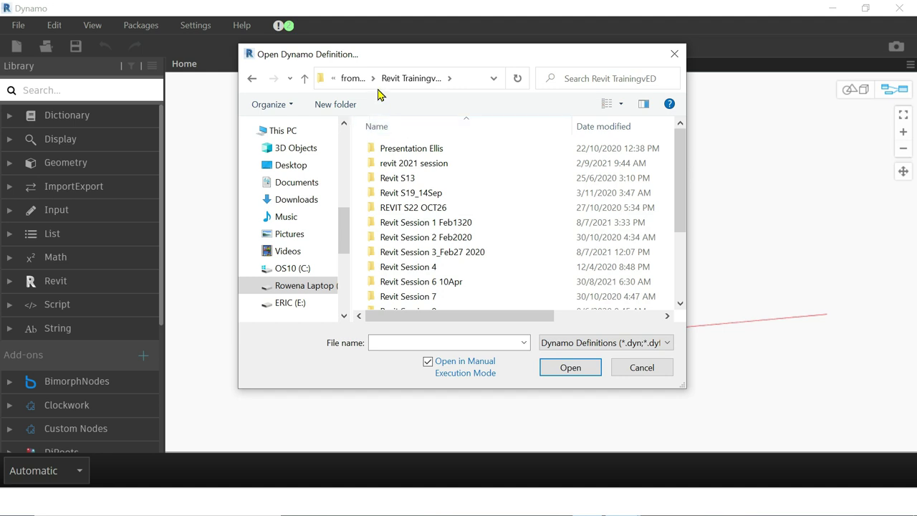
left_click(353, 78)
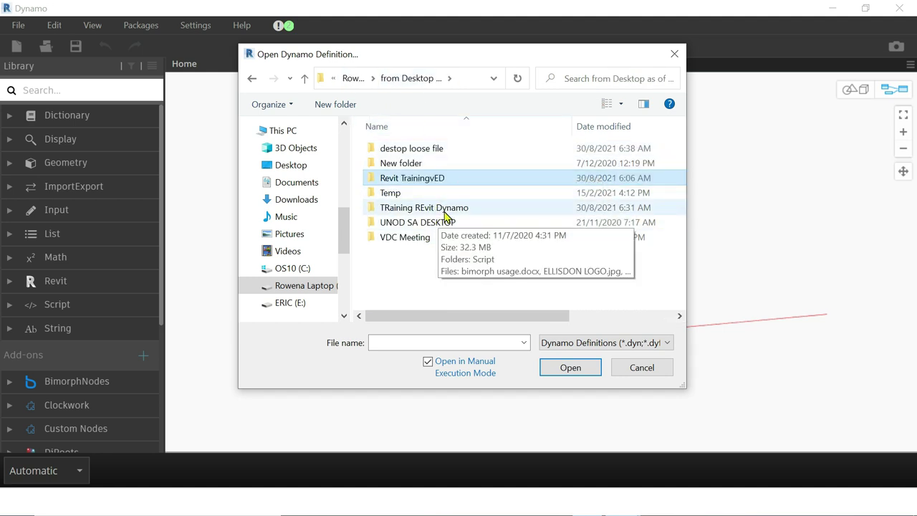
double_click(446, 212)
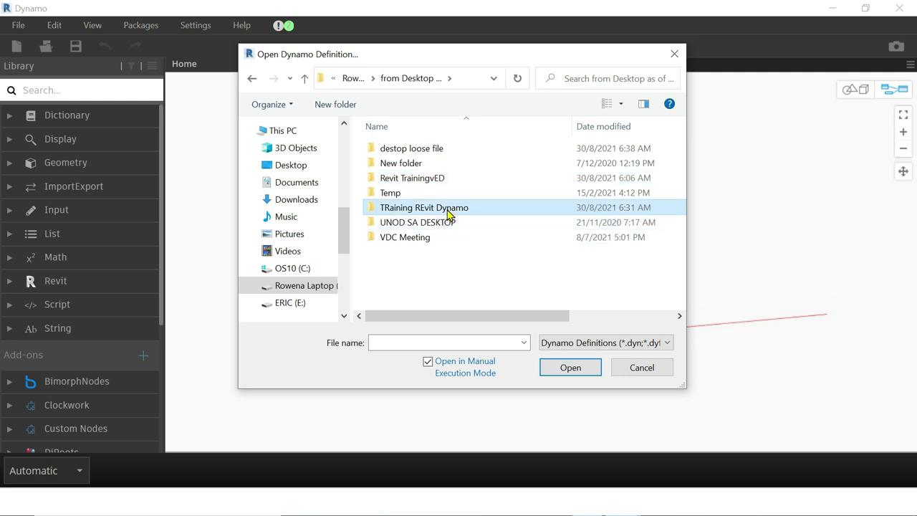
Open Columns Rotate.dyn from the Script folder.
double_click(395, 152)
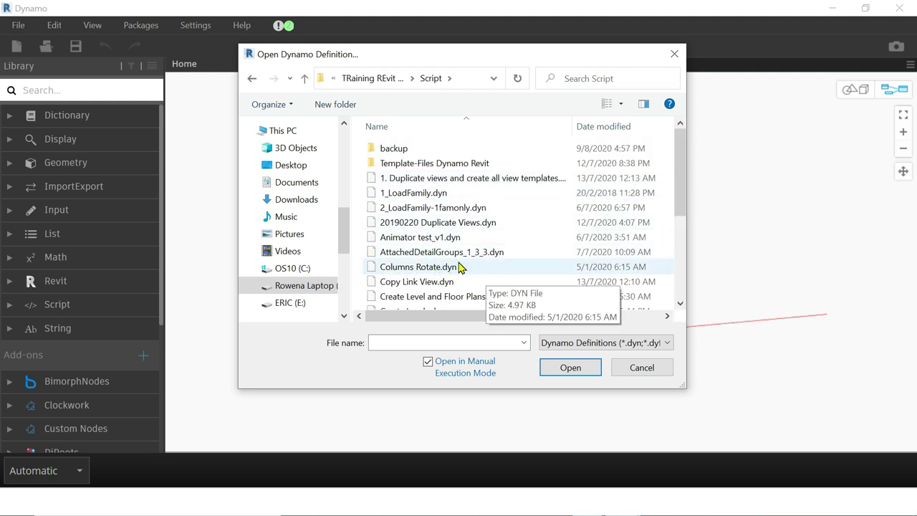
scroll(501, 254, "down", 2)
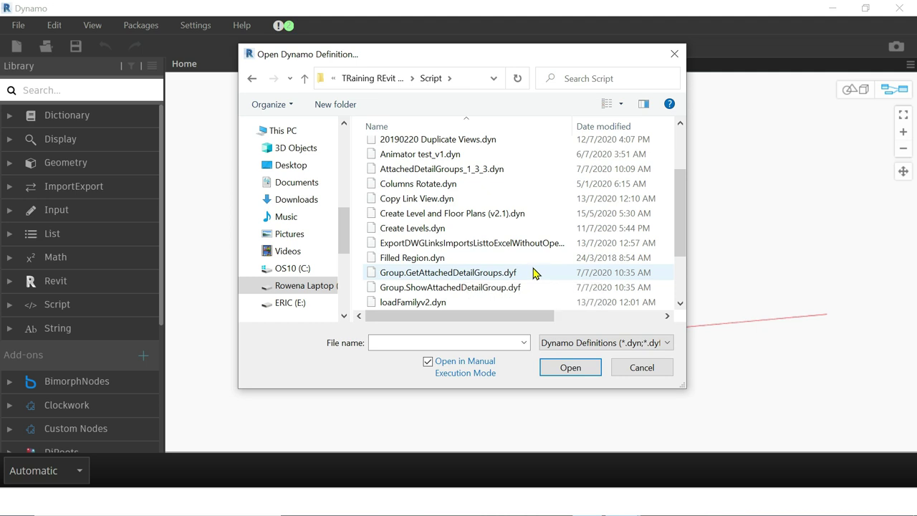
scroll(537, 268, "down", 1)
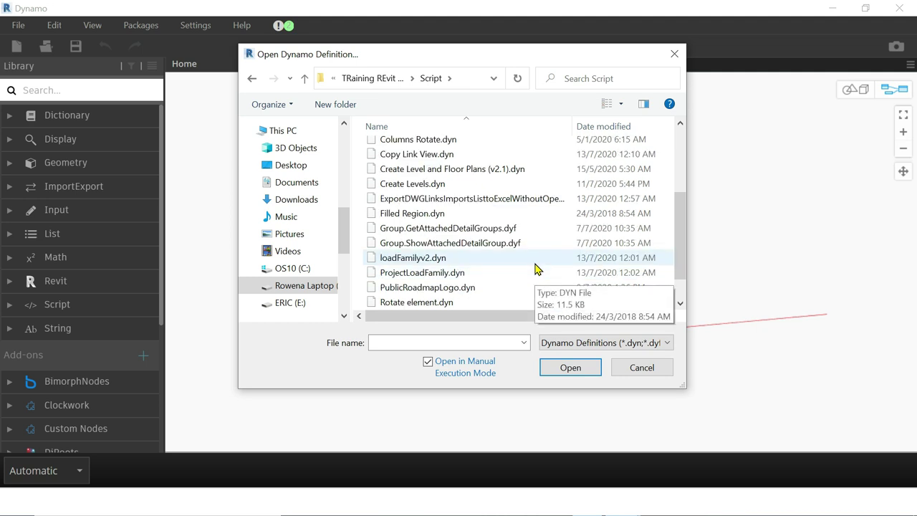
scroll(537, 269, "down", 1)
scroll(537, 269, "up", 1)
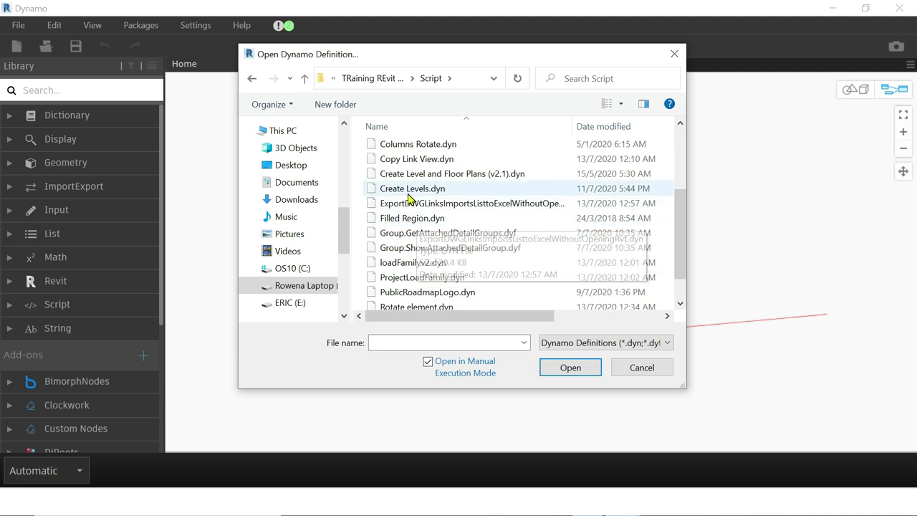
left_click(404, 148)
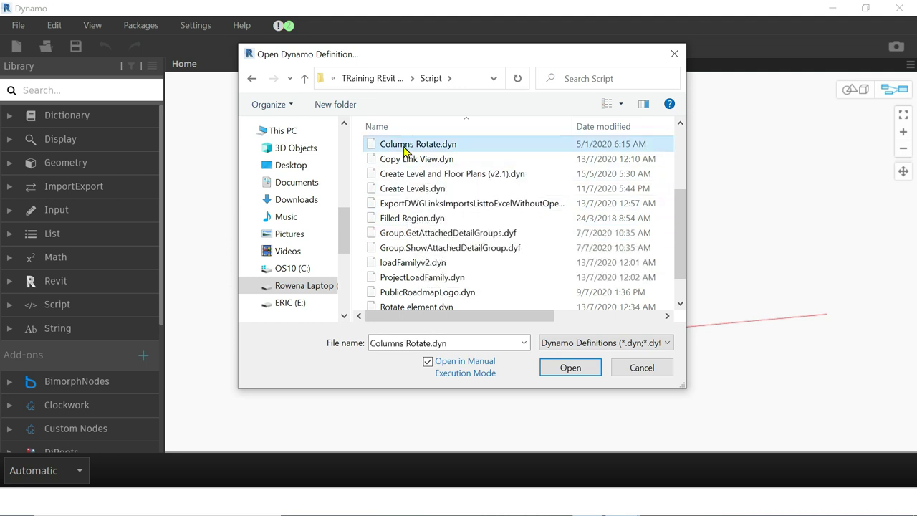
left_click(559, 368)
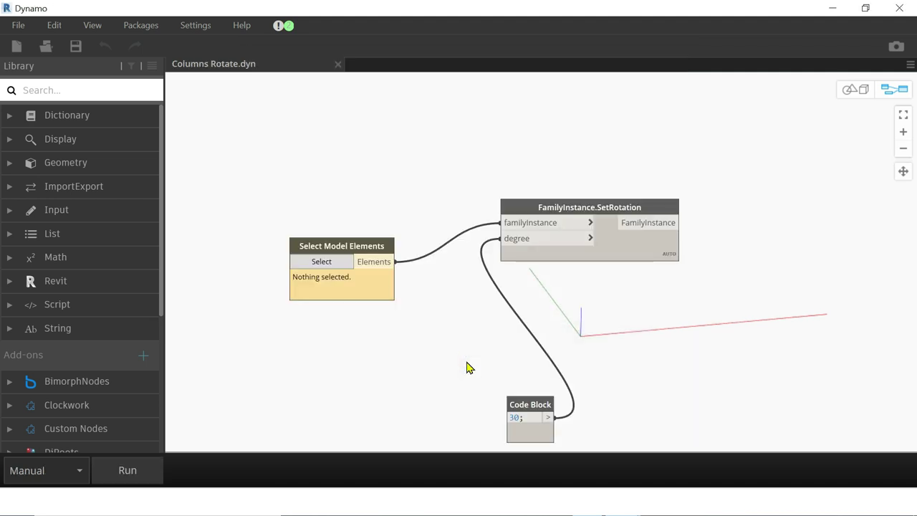
Rearrange the Select Model Elements, Code Block and FamilyInstance.SetRotation nodes closer together.
scroll(405, 209, "down", 1)
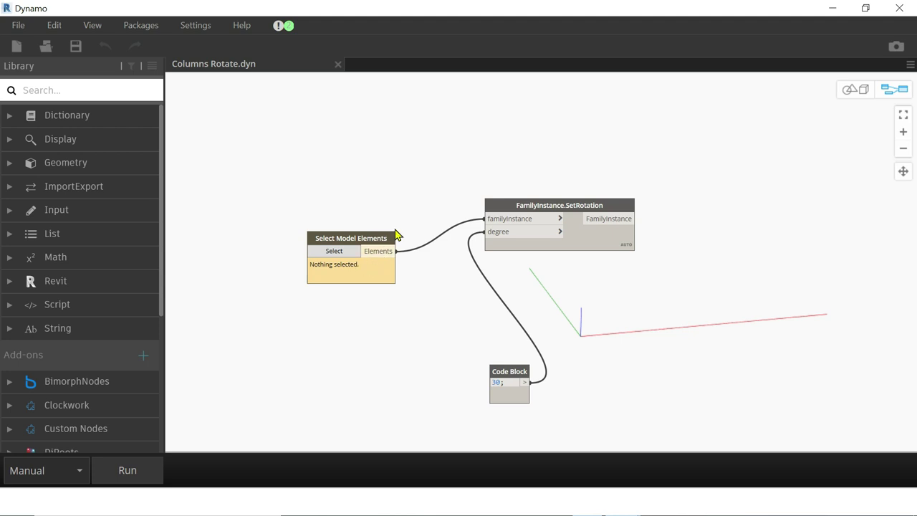
left_click_drag(381, 239, 359, 175)
left_click_drag(509, 377, 405, 233)
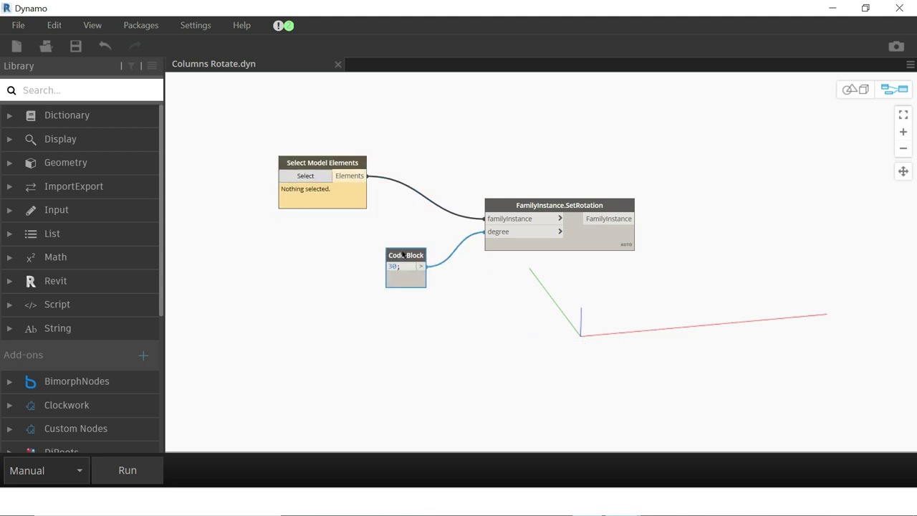
left_click_drag(523, 208, 531, 166)
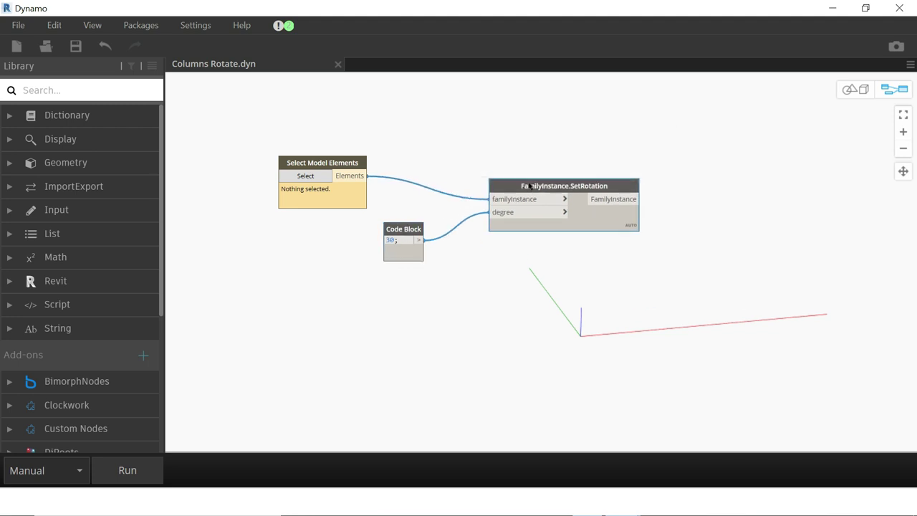
double_click(531, 167)
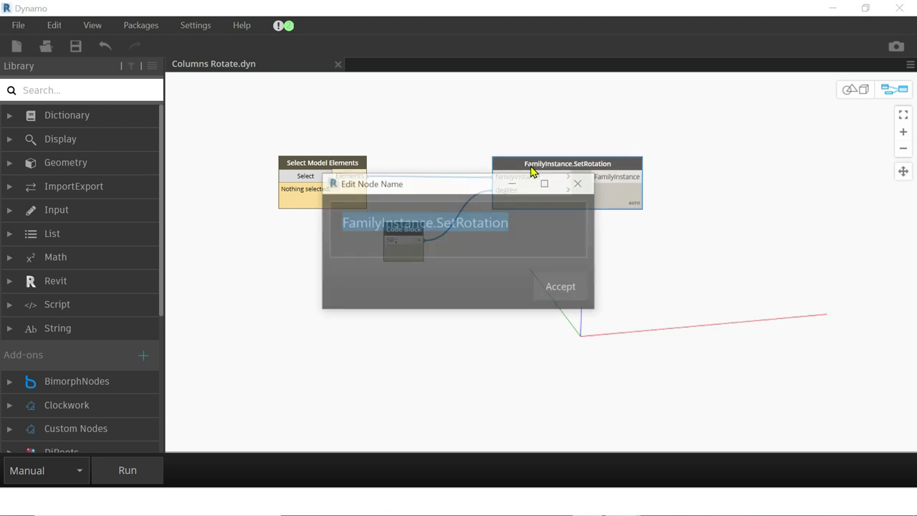
left_click(580, 184)
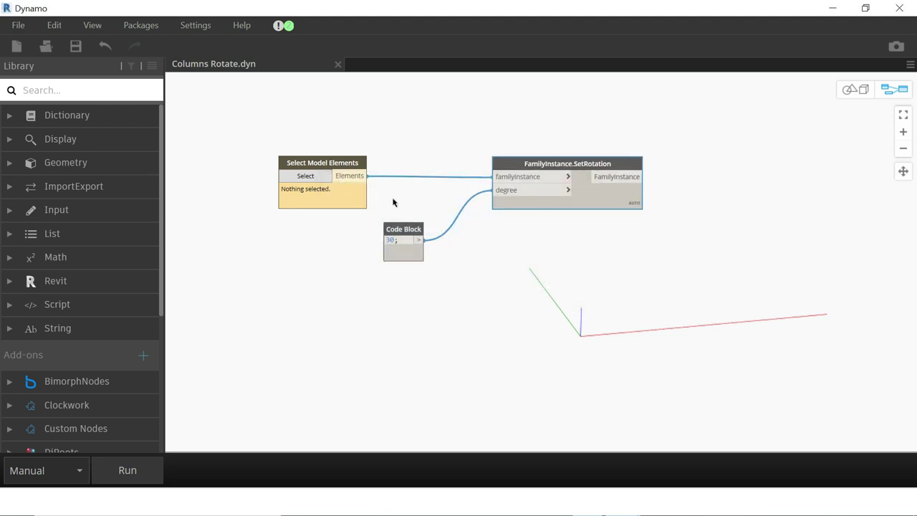
Start picking elements on the Select Model Elements node and restore Dynamo to a smaller window.
scroll(415, 200, "up", 1)
scroll(398, 157, "up", 3)
scroll(399, 158, "down", 2)
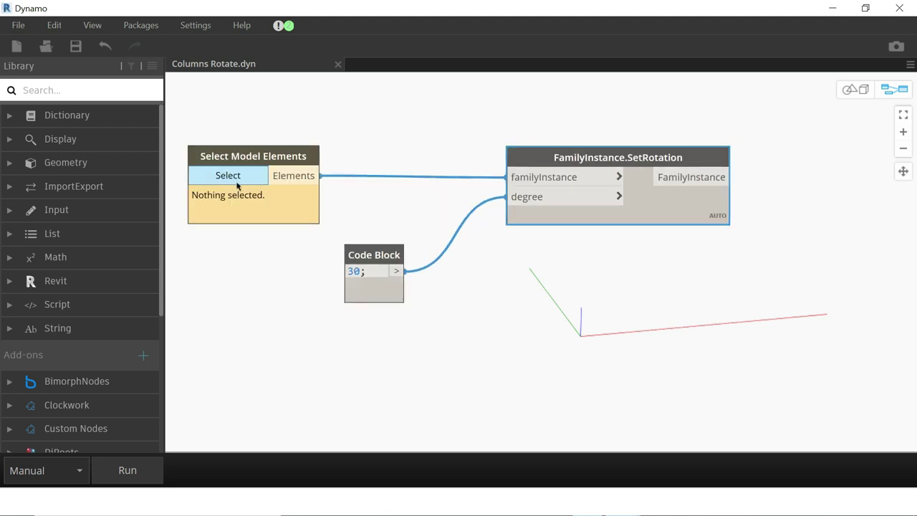
left_click(236, 183)
mouse_move(253, 195)
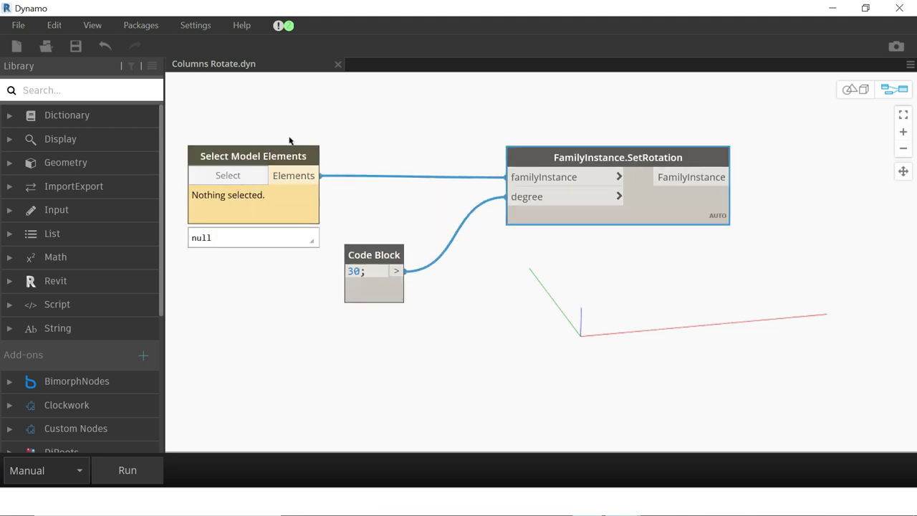
left_click(865, 8)
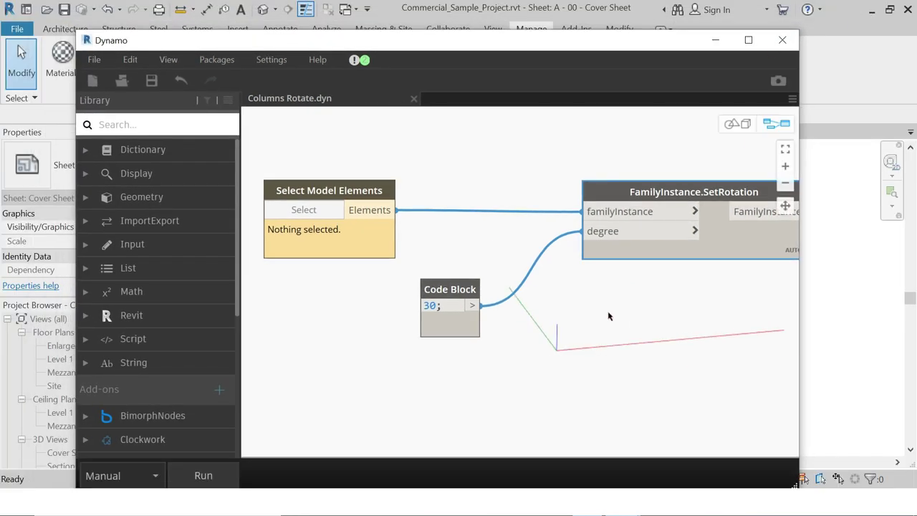
Narrow the Dynamo window and open the Level 1 floor plan in Revit.
left_click(867, 294)
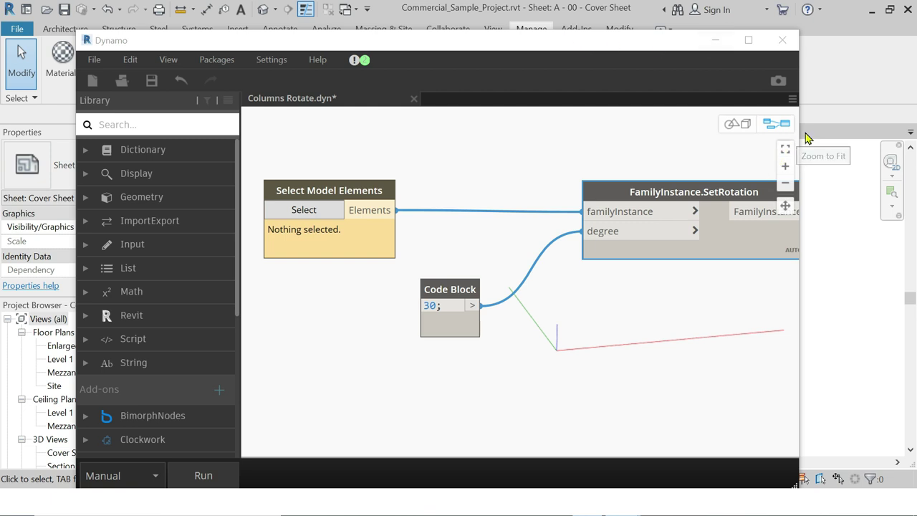
left_click_drag(800, 134, 746, 134)
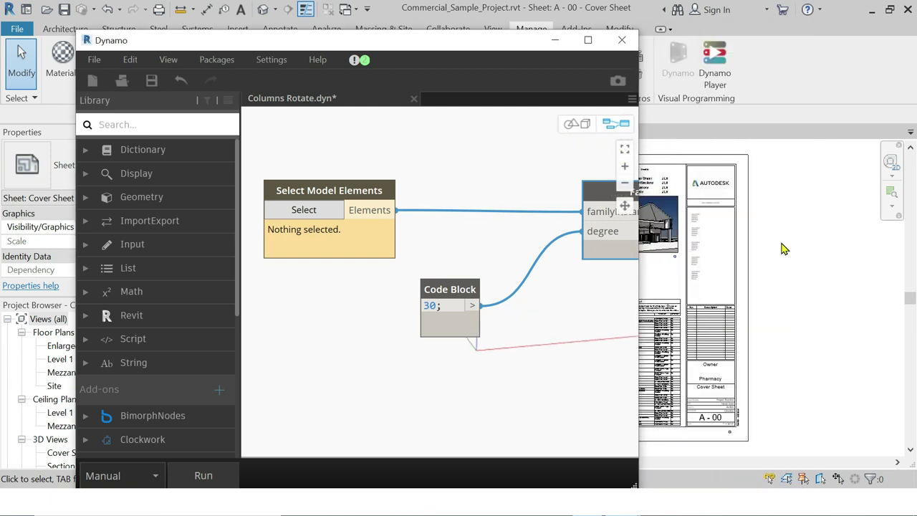
left_click(786, 244)
left_click(60, 361)
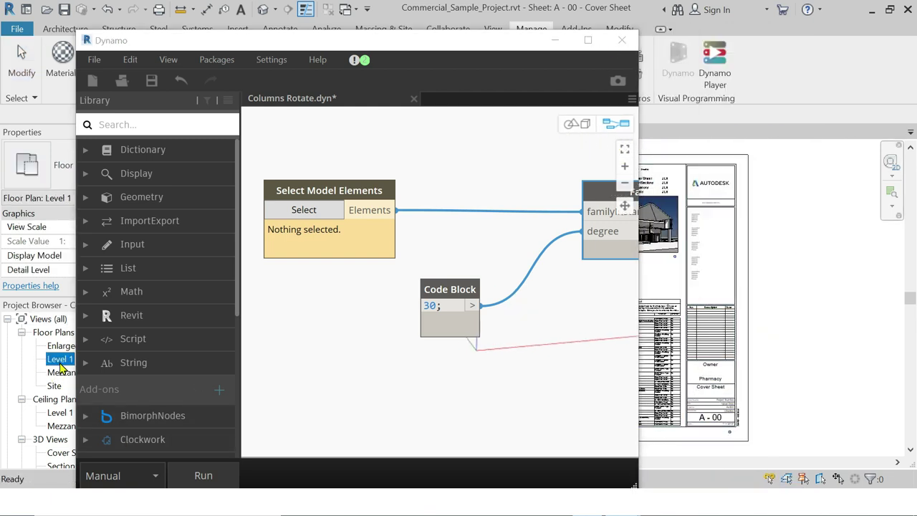
left_click_drag(459, 41, 300, 29)
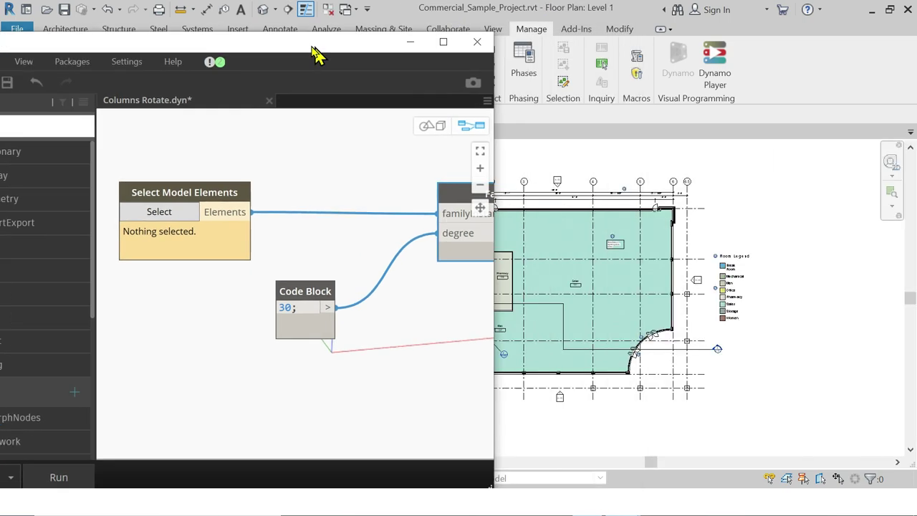
scroll(795, 239, "down", 2)
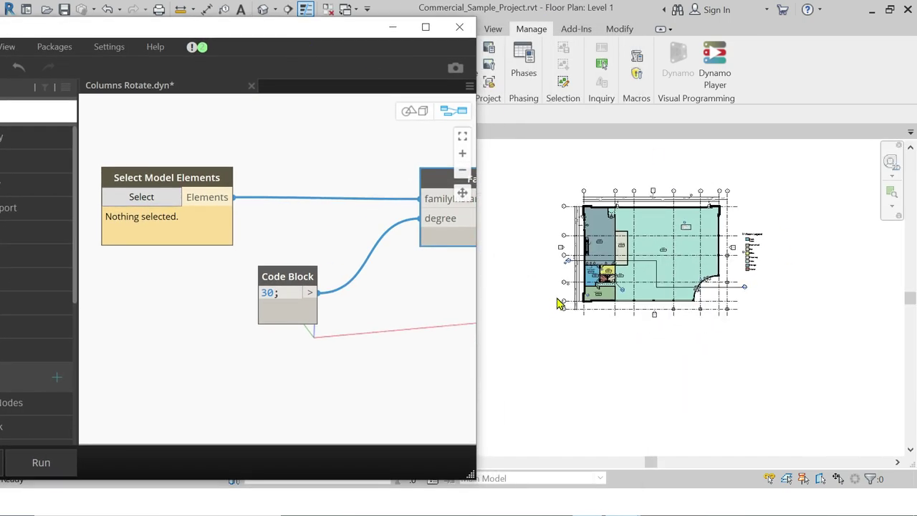
scroll(558, 302, "up", 4)
scroll(752, 319, "up", 2)
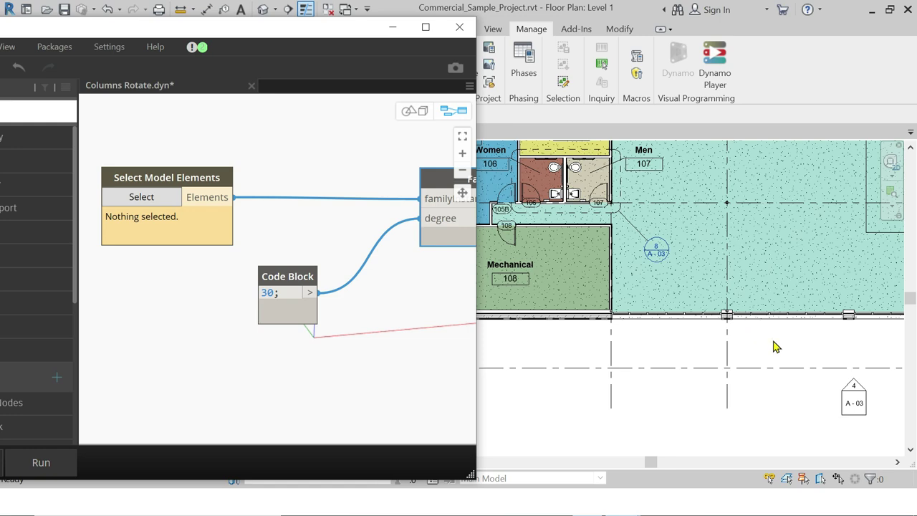
scroll(788, 350, "down", 2)
scroll(791, 351, "down", 2)
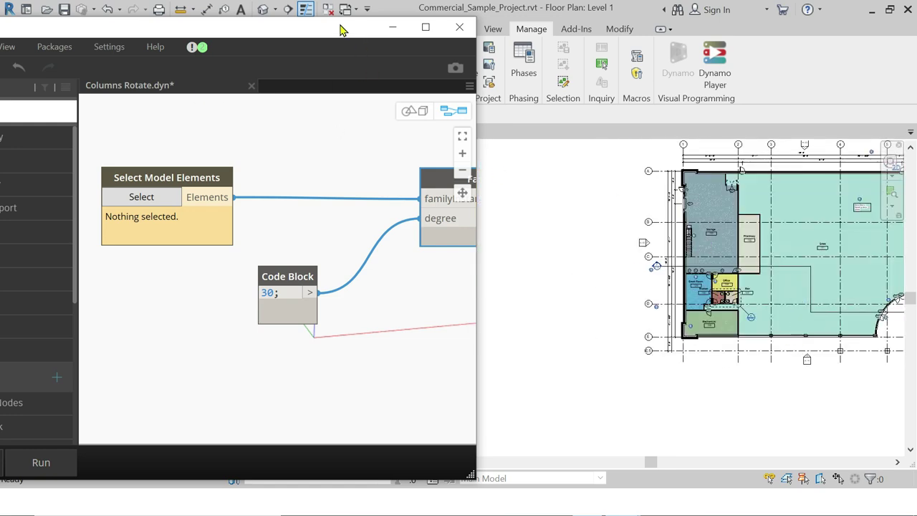
left_click_drag(341, 29, 633, 18)
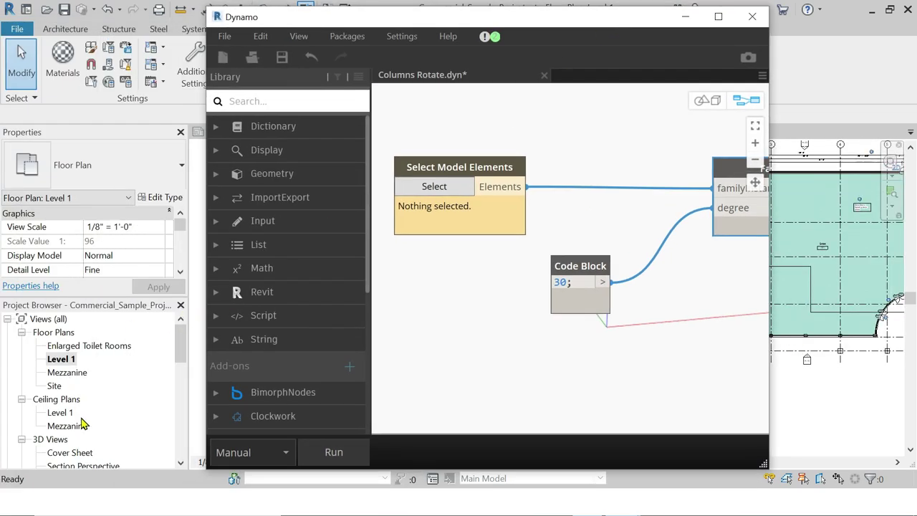
Open the Site floor plan and place the Dynamo window right of Revit's side panels.
double_click(55, 386)
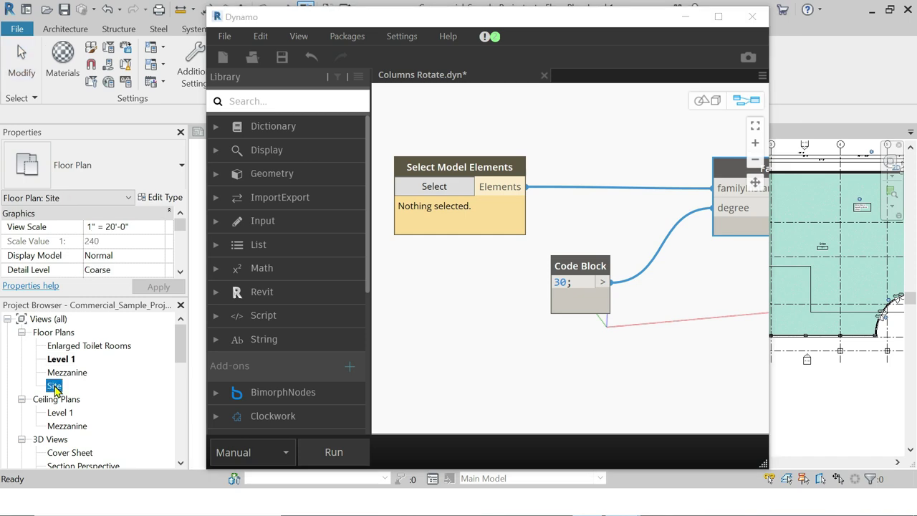
left_click_drag(610, 27, 389, 53)
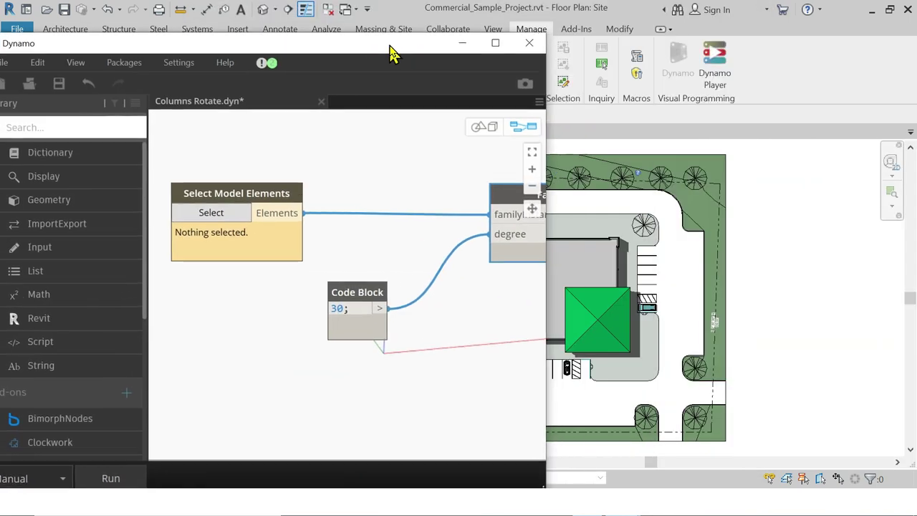
scroll(802, 237, "down", 2)
scroll(608, 326, "up", 2)
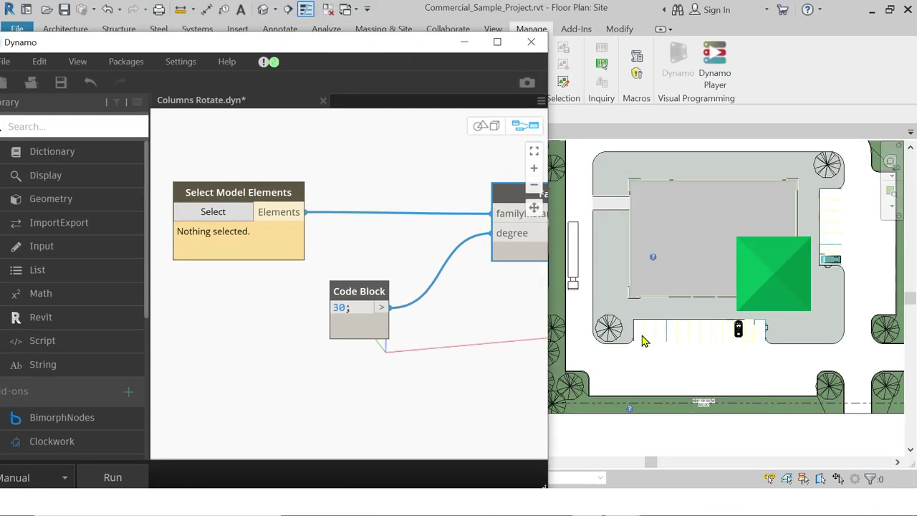
scroll(743, 301, "down", 2)
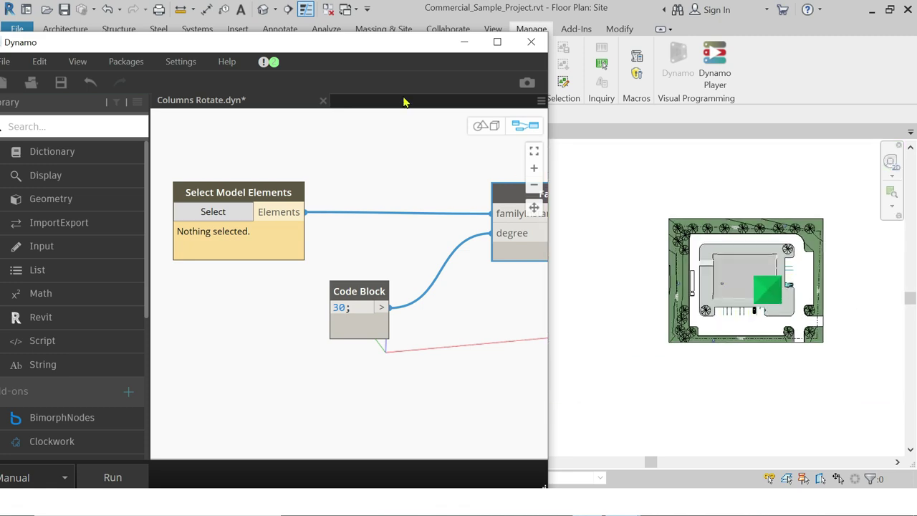
left_click_drag(394, 43, 648, 10)
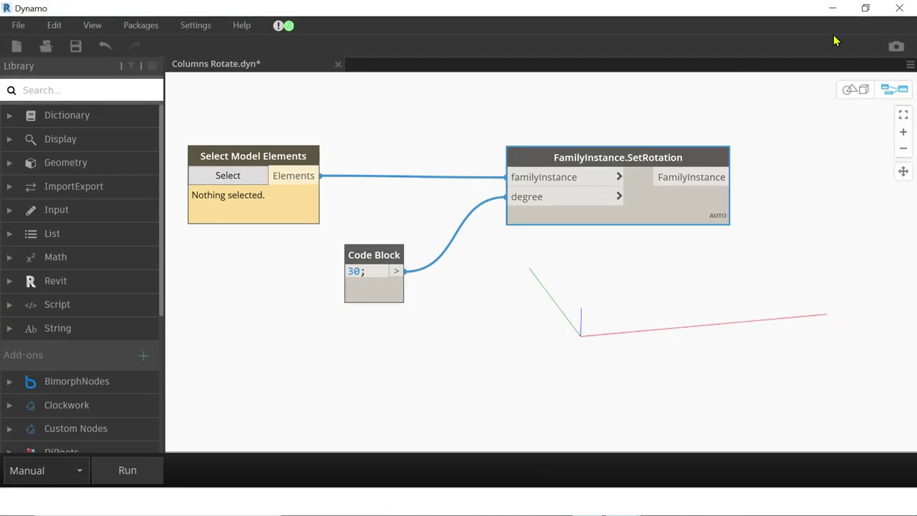
left_click(865, 10)
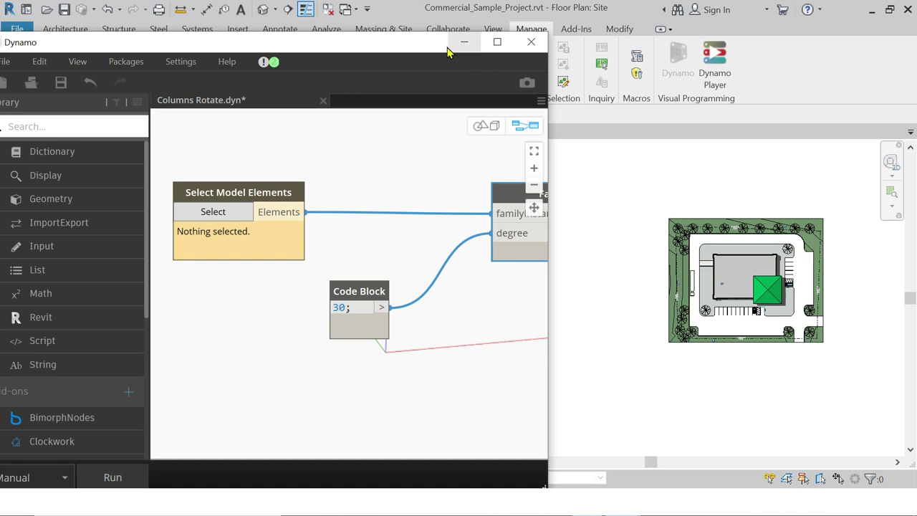
left_click_drag(446, 48, 348, 10)
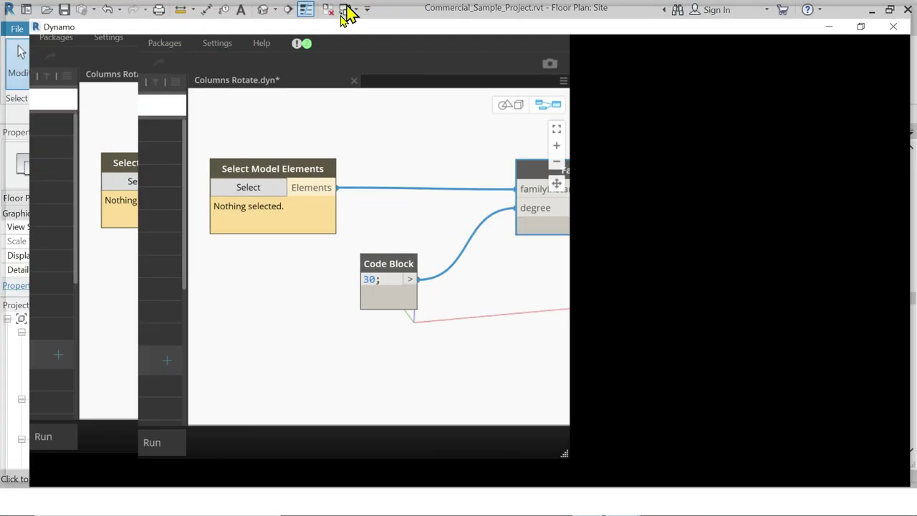
left_click(862, 11)
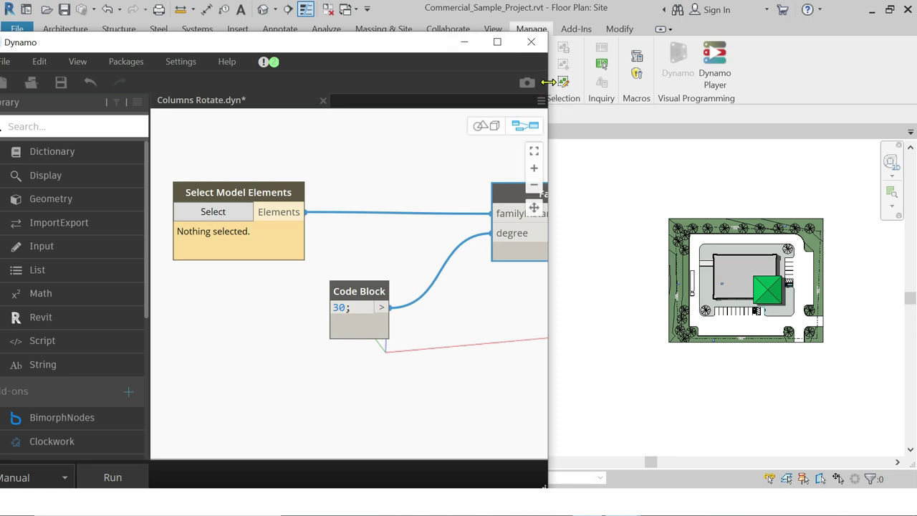
mouse_move(357, 52)
left_mouse_down()
mouse_move(506, 9)
mouse_move(505, 0)
left_mouse_up()
left_click(866, 8)
left_click_drag(248, 45, 559, 55)
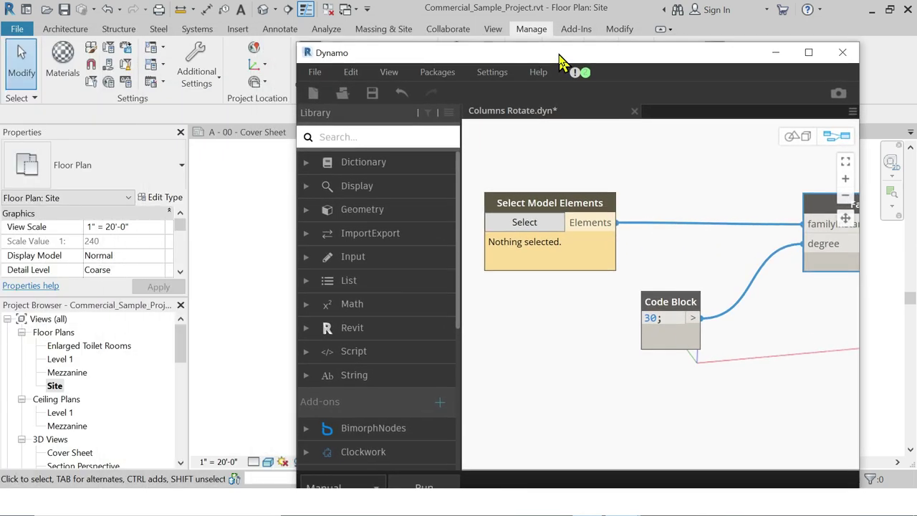
Set the Site plan's visual style to Hidden Line.
left_click(265, 454)
left_click(267, 464)
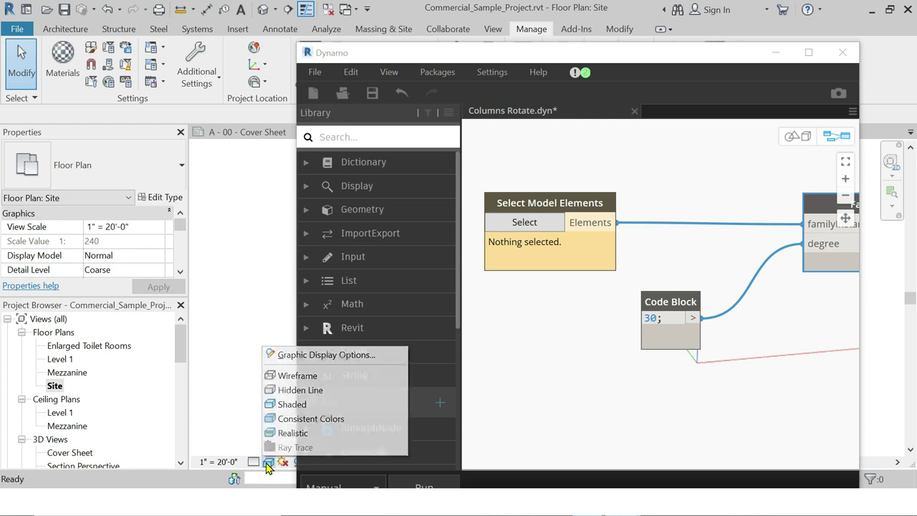
left_click(286, 388)
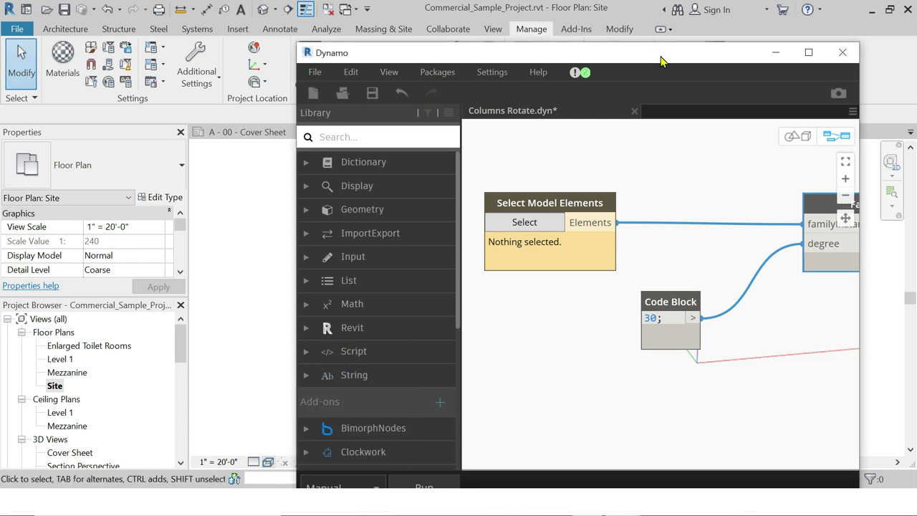
Move Dynamo aside and zoom into the site plan.
left_click_drag(659, 57, 362, 34)
scroll(780, 276, "up", 2)
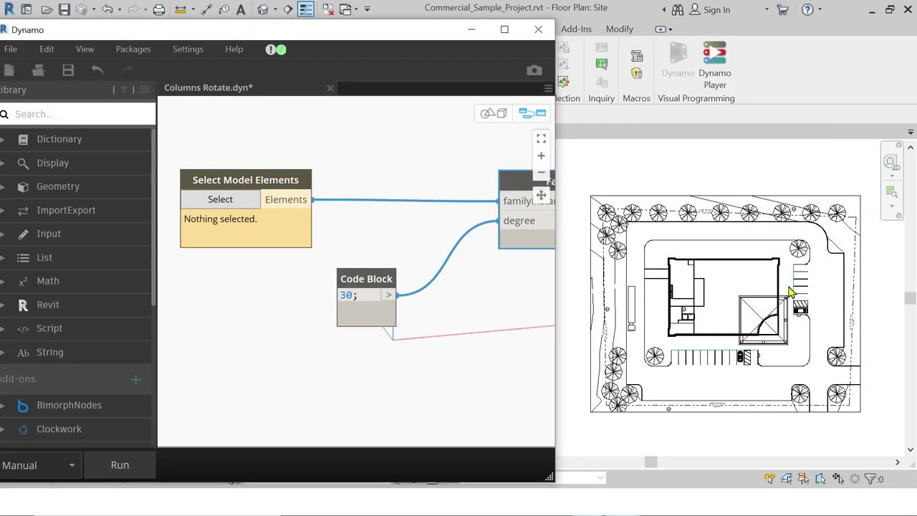
scroll(788, 358, "up", 3)
scroll(790, 406, "up", 3)
scroll(811, 415, "up", 2)
scroll(802, 405, "up", 2)
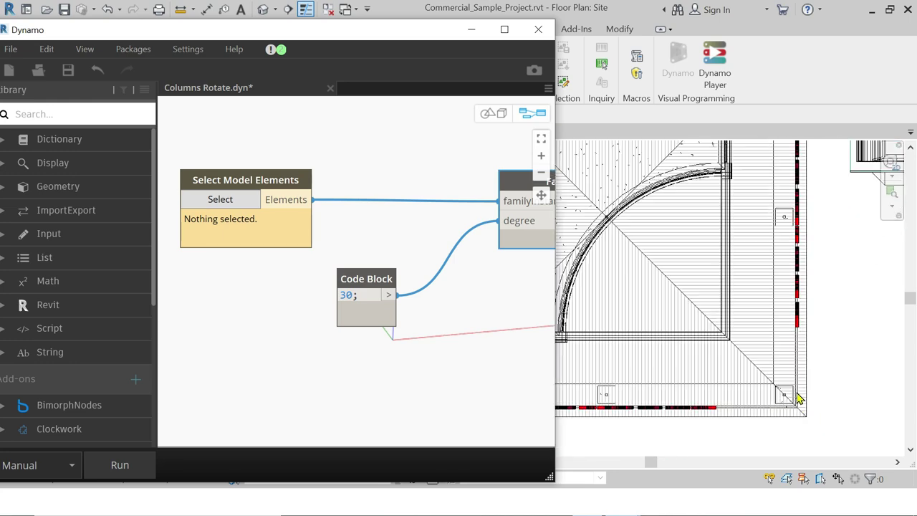
scroll(795, 399, "up", 2)
scroll(813, 379, "down", 3)
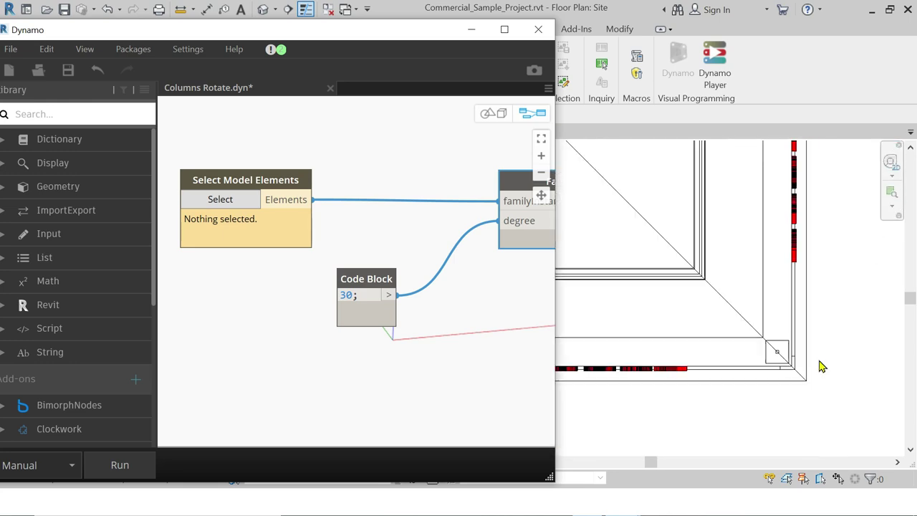
scroll(841, 397, "down", 3)
scroll(827, 354, "up", 2)
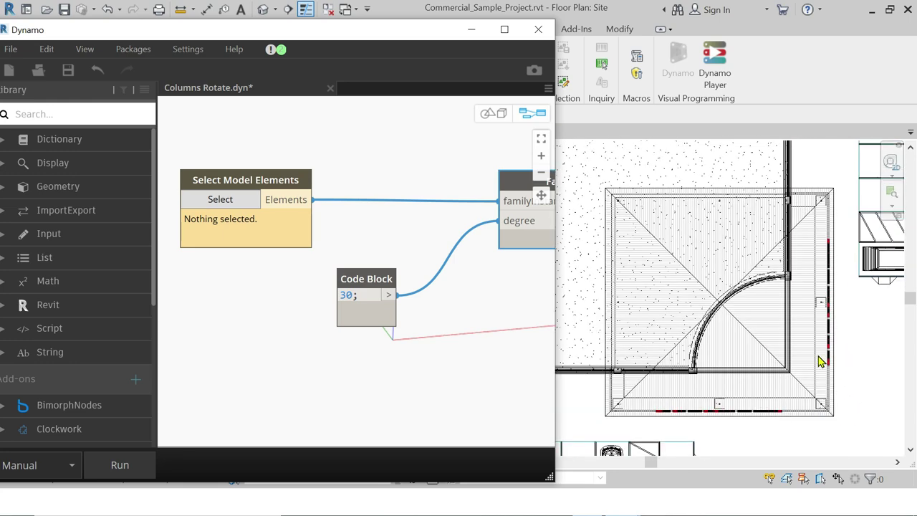
Open the plan's Visibility/Graphic Overrides with VG, then close them.
left_click(851, 387)
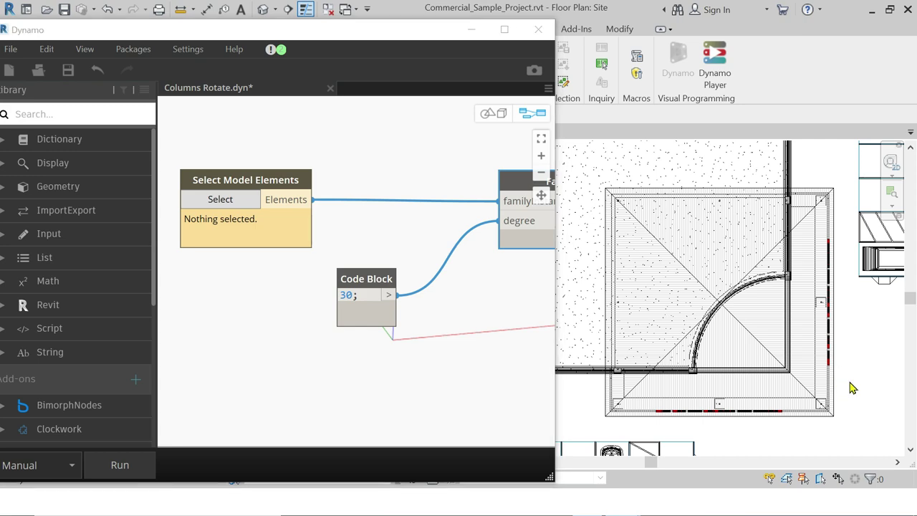
key("v")
key("g")
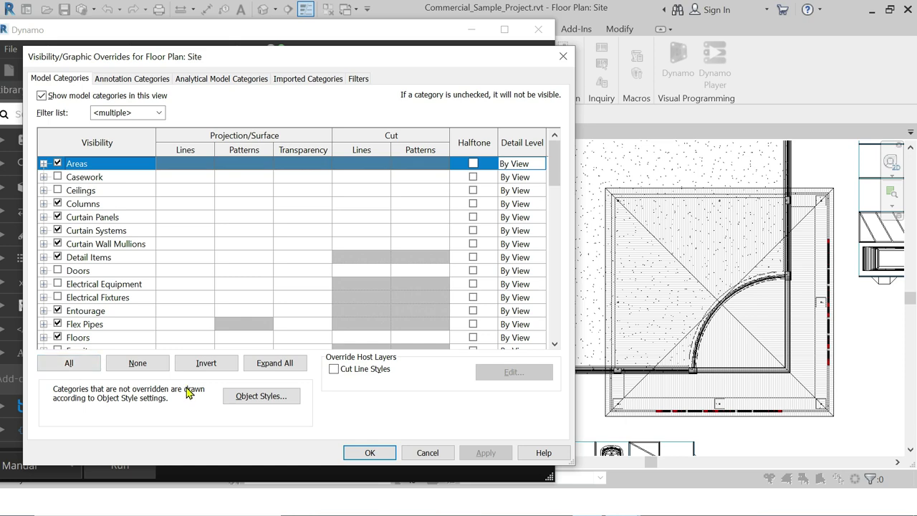
left_click(434, 454)
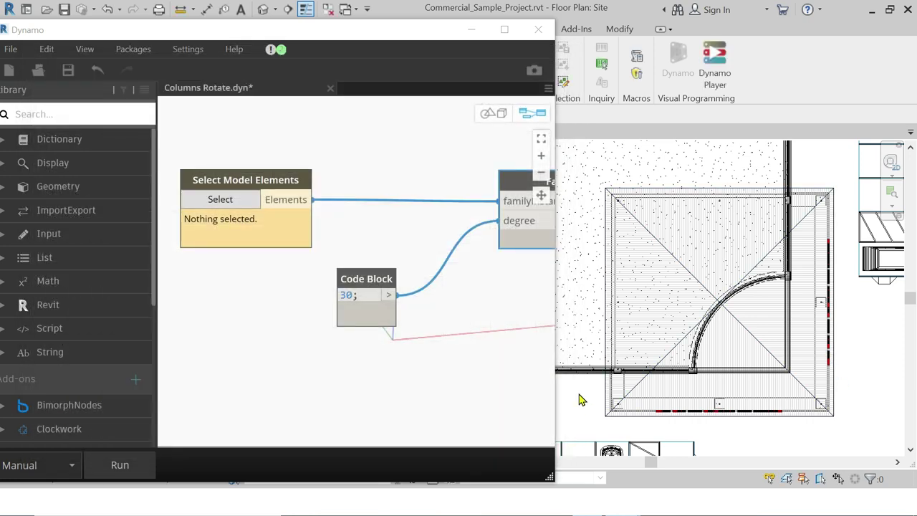
Zoom to the roof-corner column, check its context menu, and shift Dynamo further right.
scroll(609, 408, "up", 2)
scroll(648, 411, "up", 2)
scroll(658, 397, "up", 2)
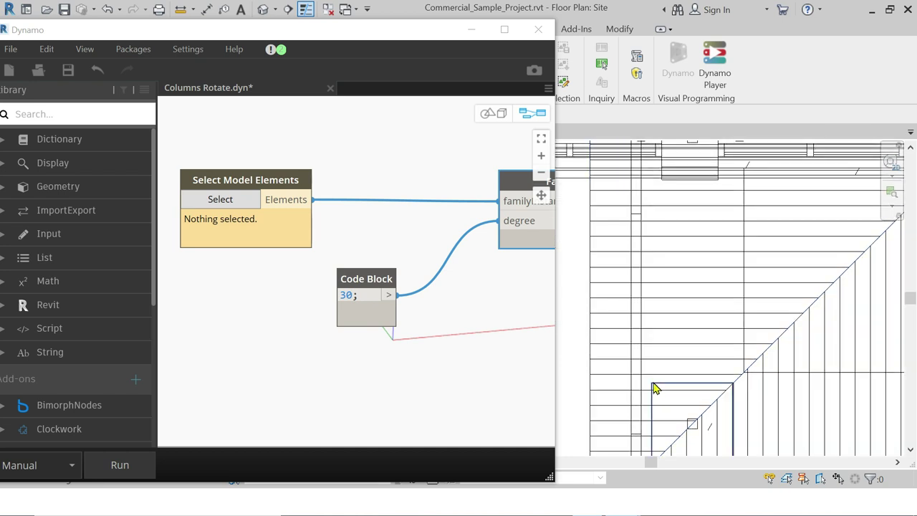
scroll(655, 389, "up", 1)
right_click(654, 387)
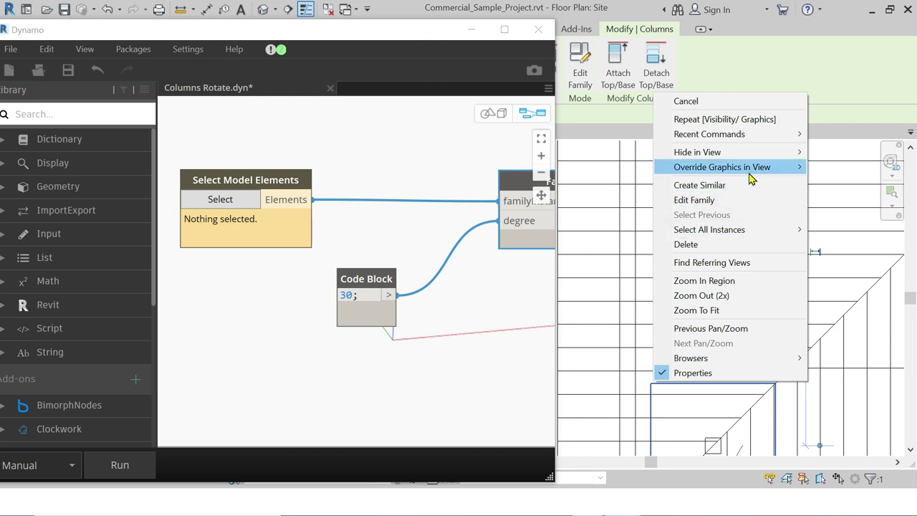
mouse_move(722, 167)
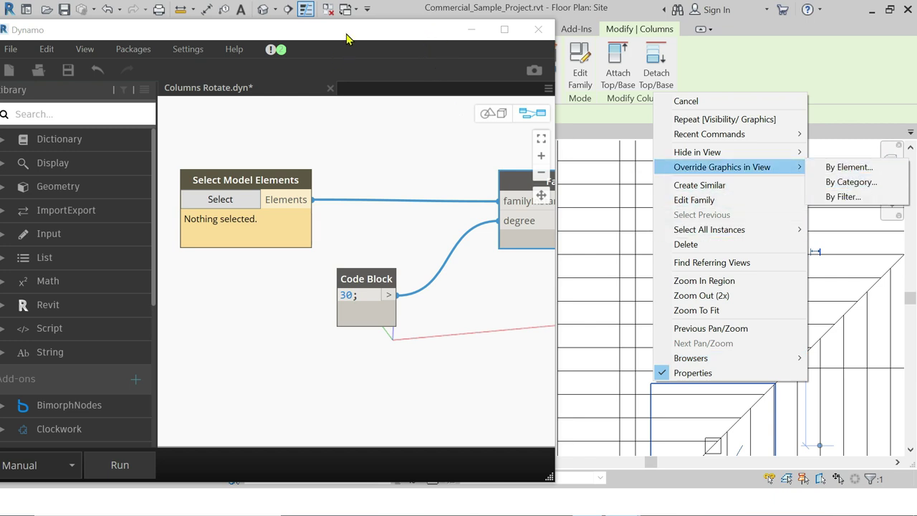
left_click(346, 39)
left_click_drag(346, 39, 470, 39)
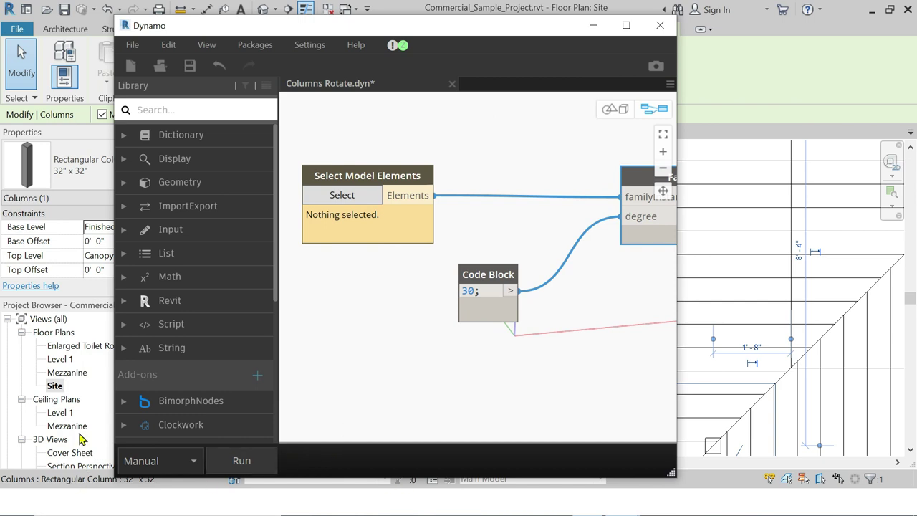
Duplicate the Site floor plan view as Site Copy 1 and move Dynamo to the corner.
right_click(55, 387)
mouse_move(104, 185)
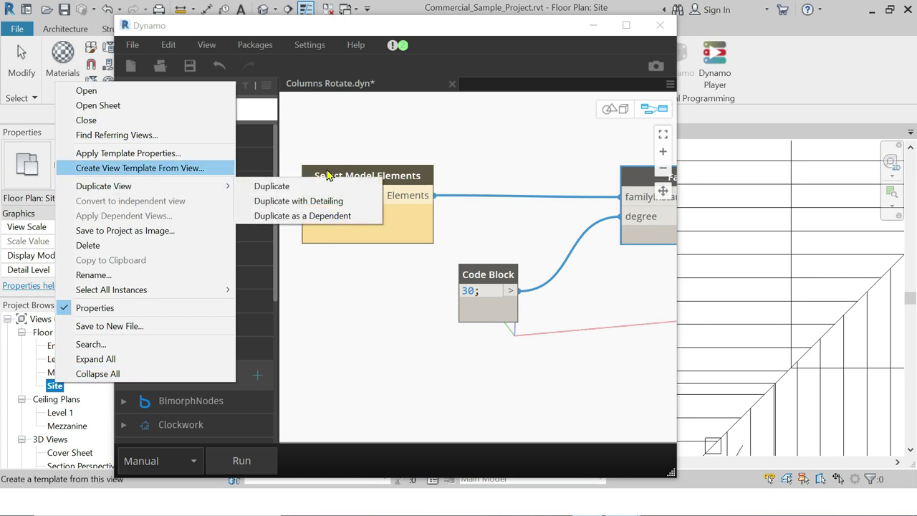
left_click(281, 201)
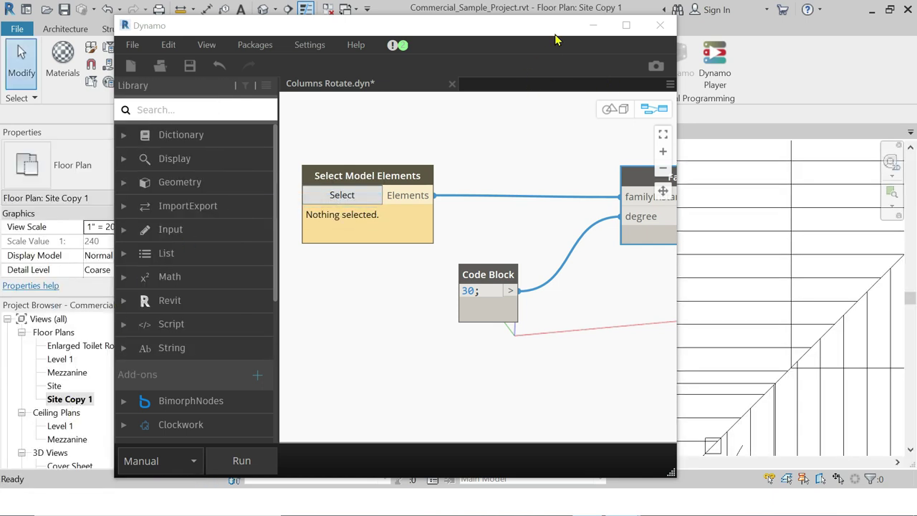
left_click_drag(555, 39, 439, 30)
scroll(717, 323, "up", 3)
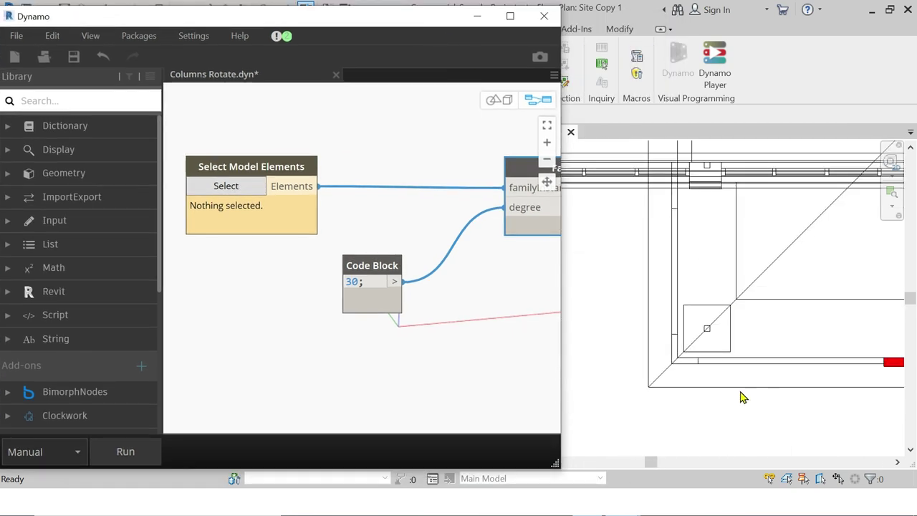
scroll(716, 351, "up", 2)
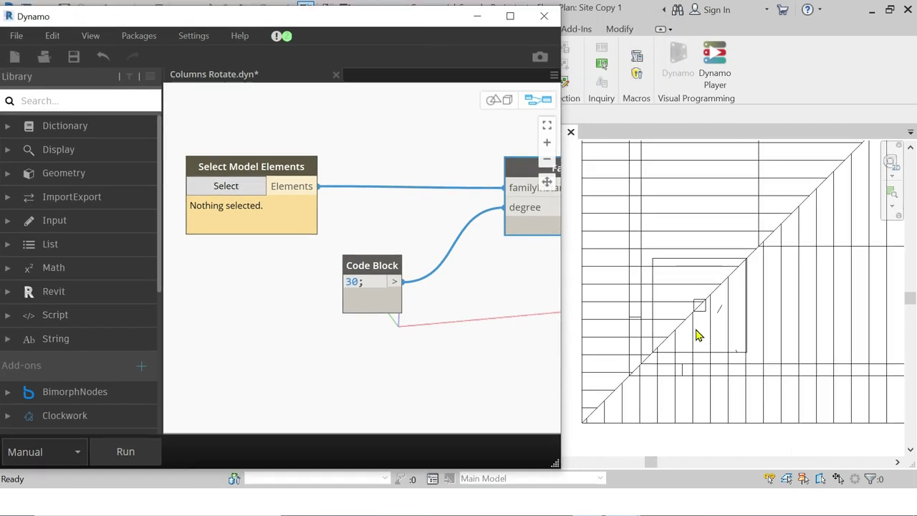
Open the corner column's family for editing, then close it without saving.
left_click(698, 335)
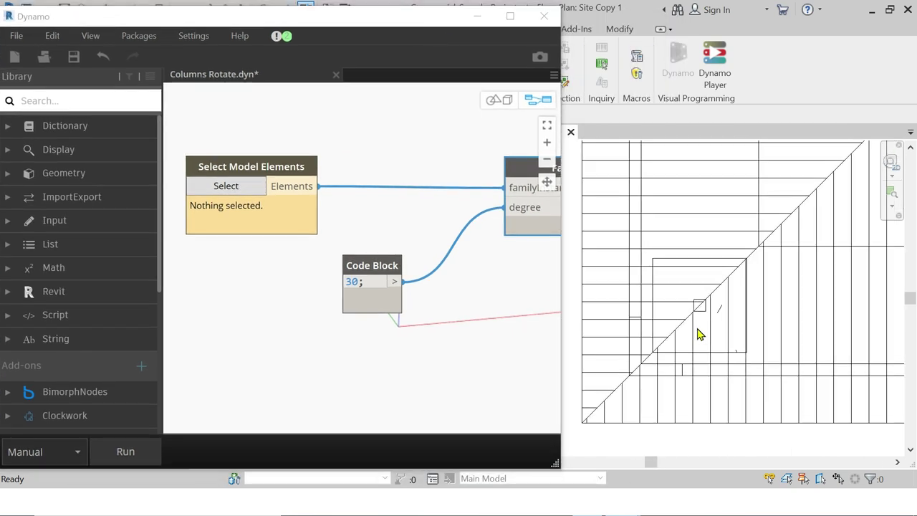
left_click(739, 358)
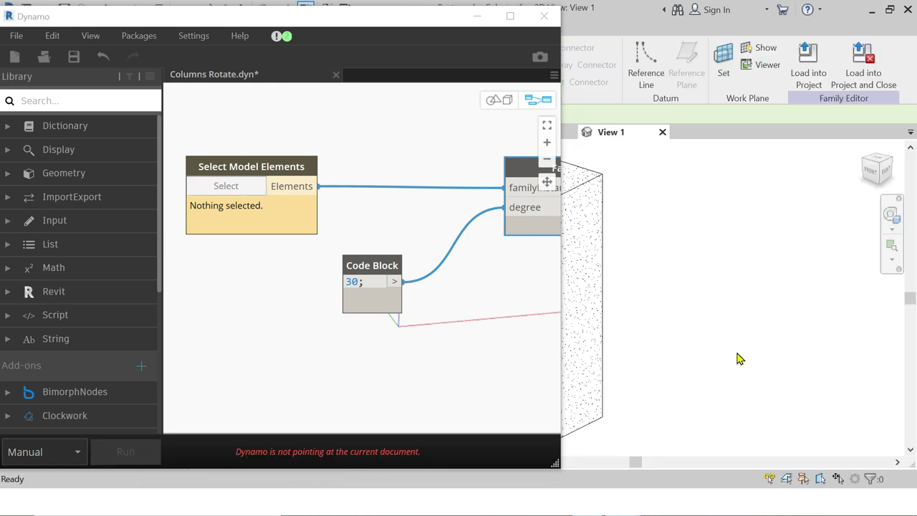
left_click(662, 133)
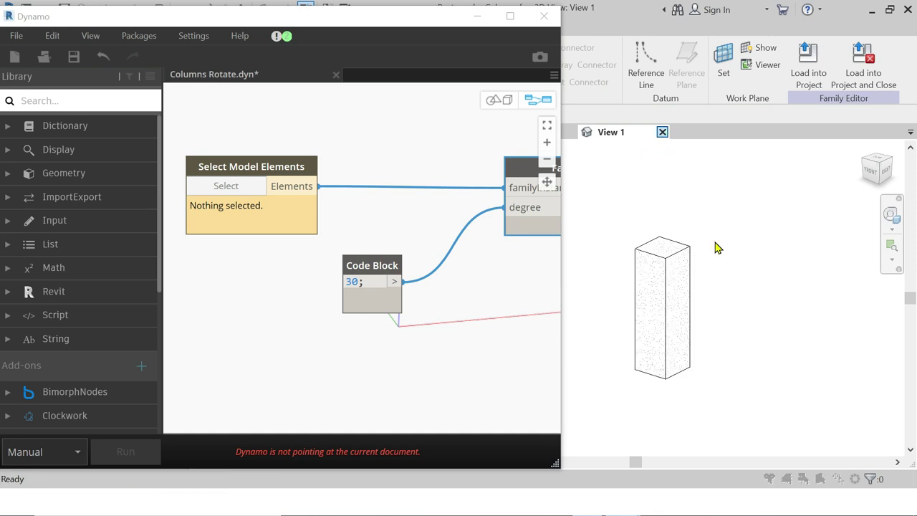
left_click(492, 269)
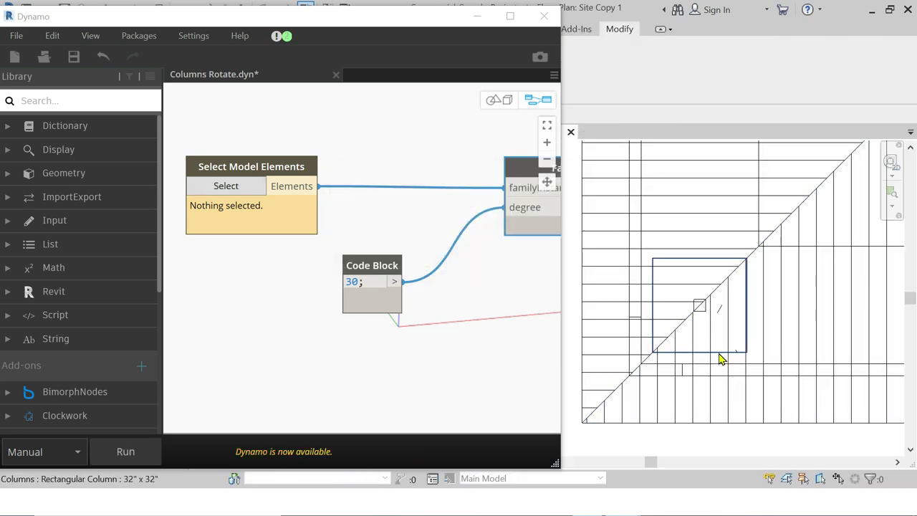
Select all instances of the corner column in the entire project.
right_click(719, 358)
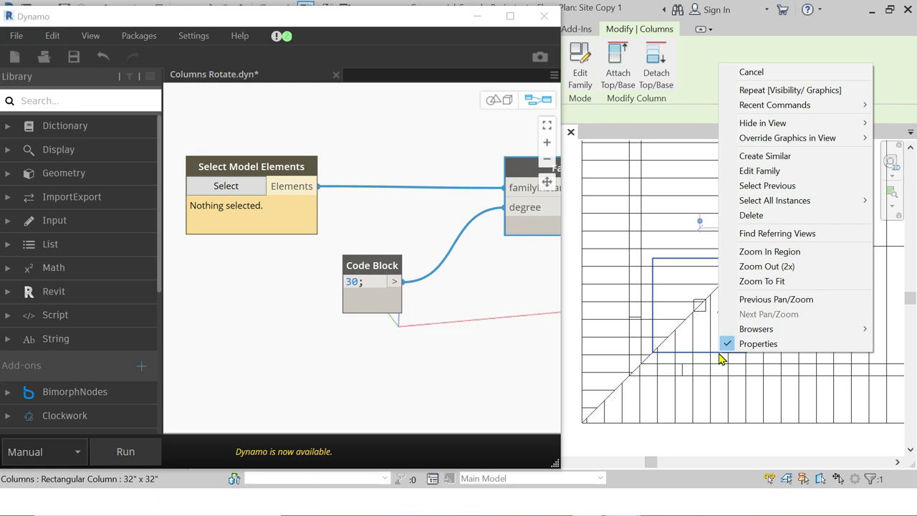
mouse_move(774, 201)
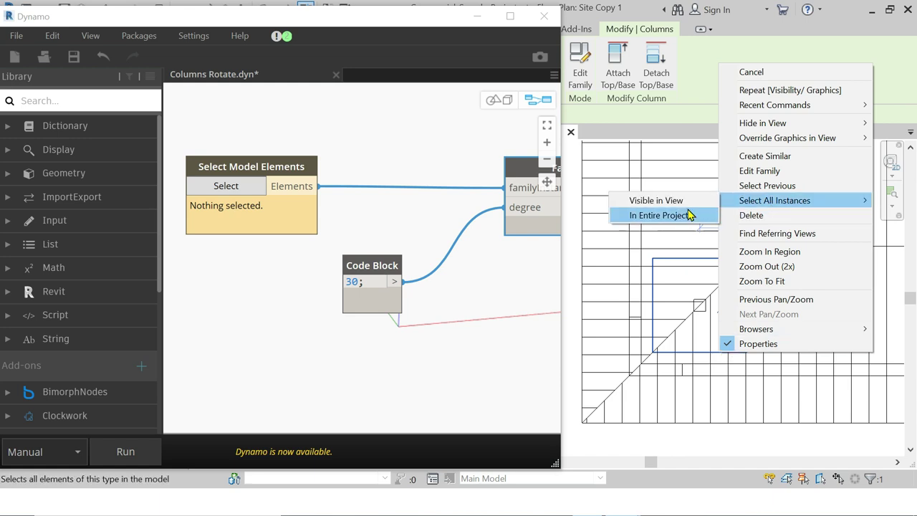
left_click(690, 215)
scroll(751, 347, "up", 3)
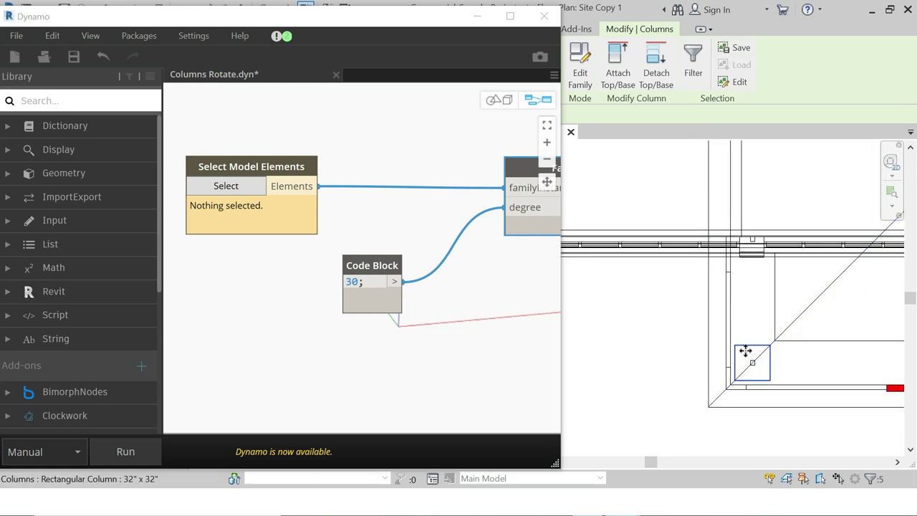
scroll(759, 368, "up", 2)
scroll(800, 376, "down", 2)
scroll(755, 350, "down", 4)
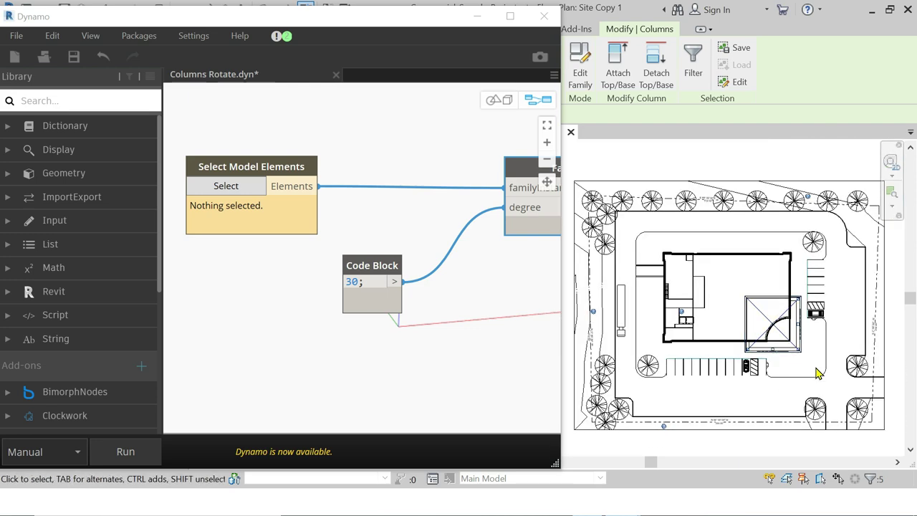
scroll(799, 388, "up", 3)
scroll(810, 351, "up", 2)
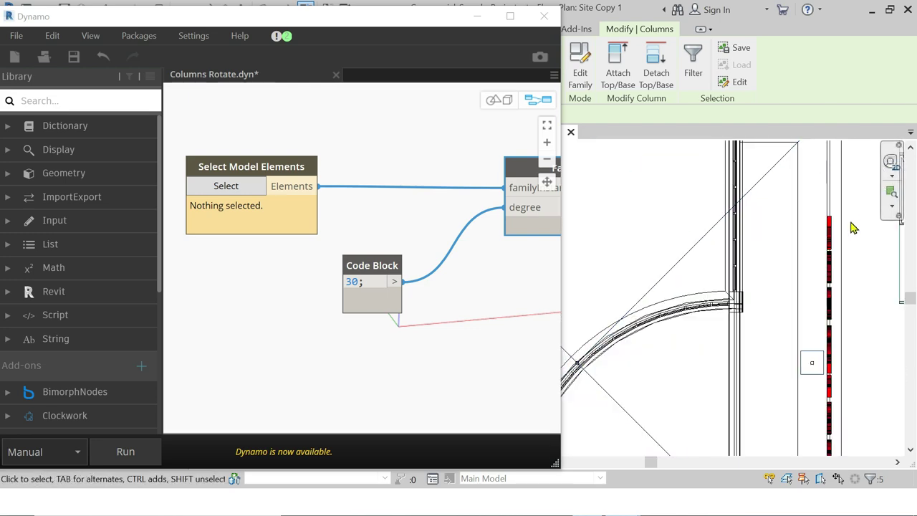
scroll(840, 326, "up", 2)
scroll(840, 325, "down", 2)
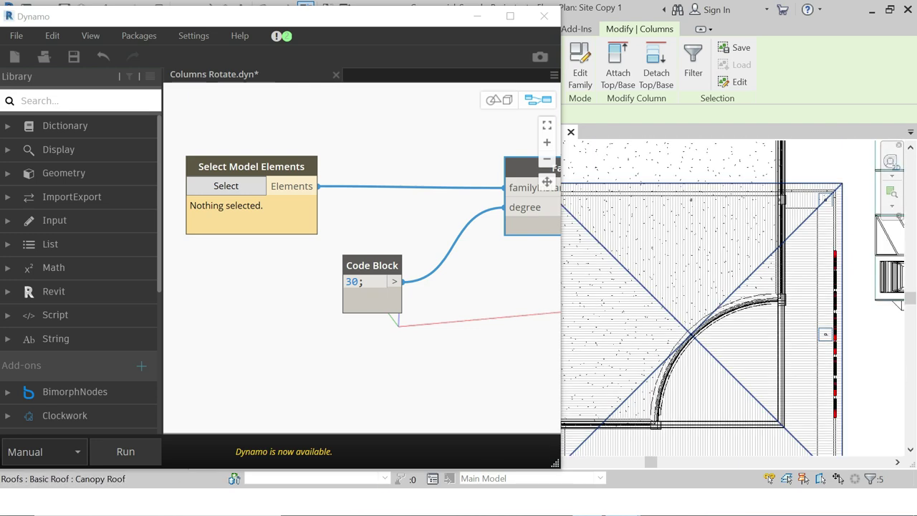
scroll(865, 251, "up", 2)
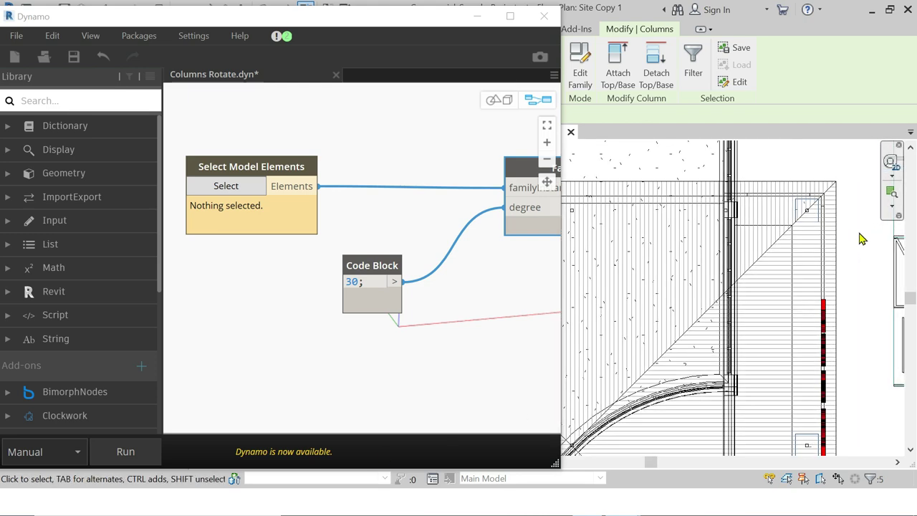
Clear the selection, pick the roof-corner column, and nudge the Dynamo window.
left_click(860, 235)
scroll(807, 227, "up", 3)
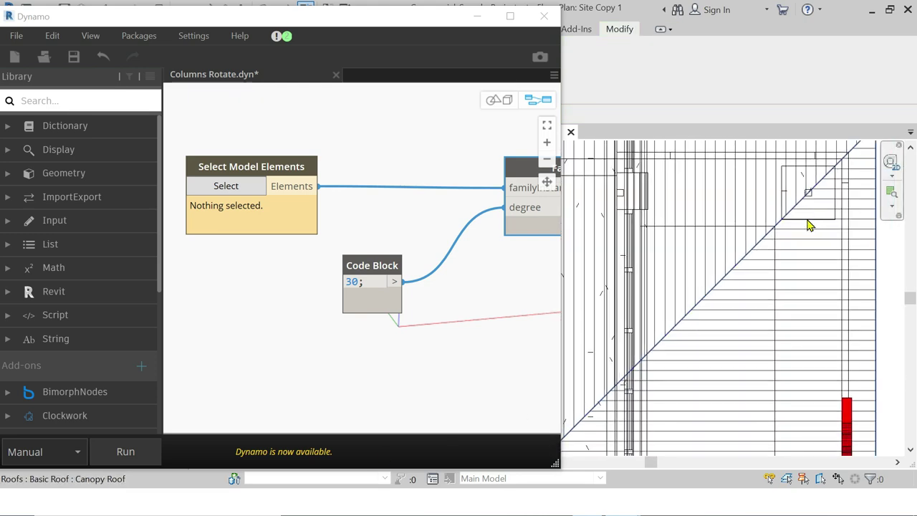
scroll(773, 209, "up", 3)
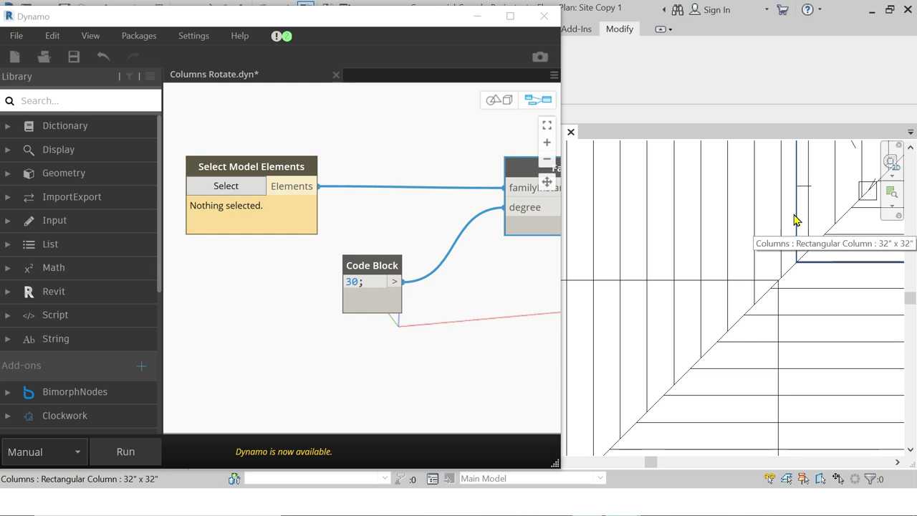
left_click(797, 220)
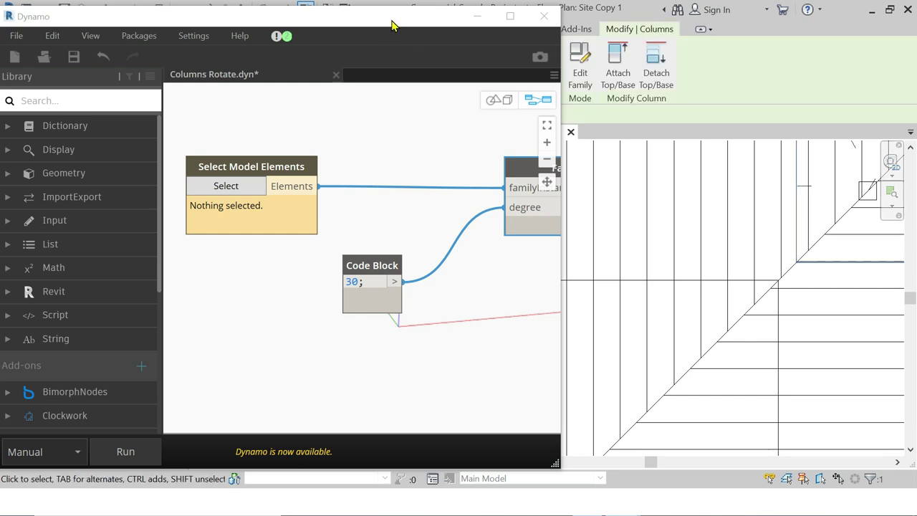
mouse_move(395, 27)
left_mouse_down()
mouse_move(434, 12)
mouse_move(439, 51)
left_mouse_up()
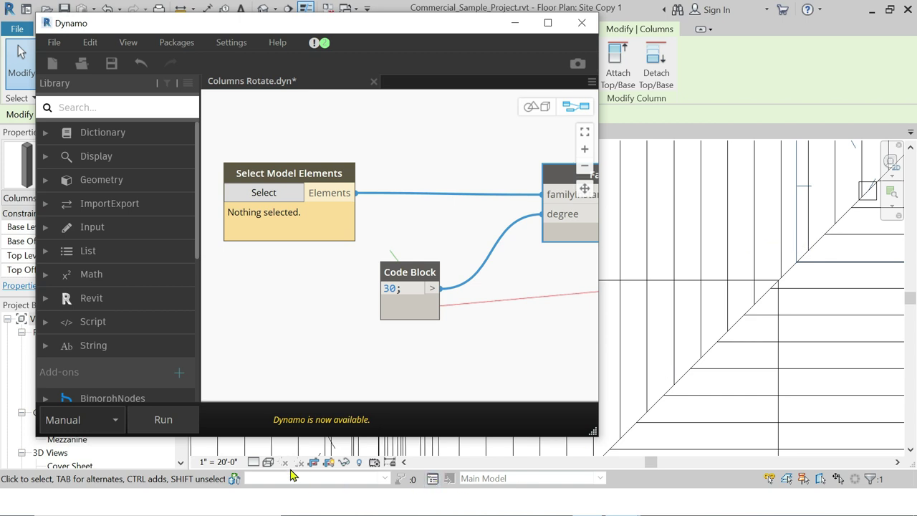
Temporarily isolate the Columns category in the plan and clear the selection.
left_click(345, 462)
left_click(433, 383)
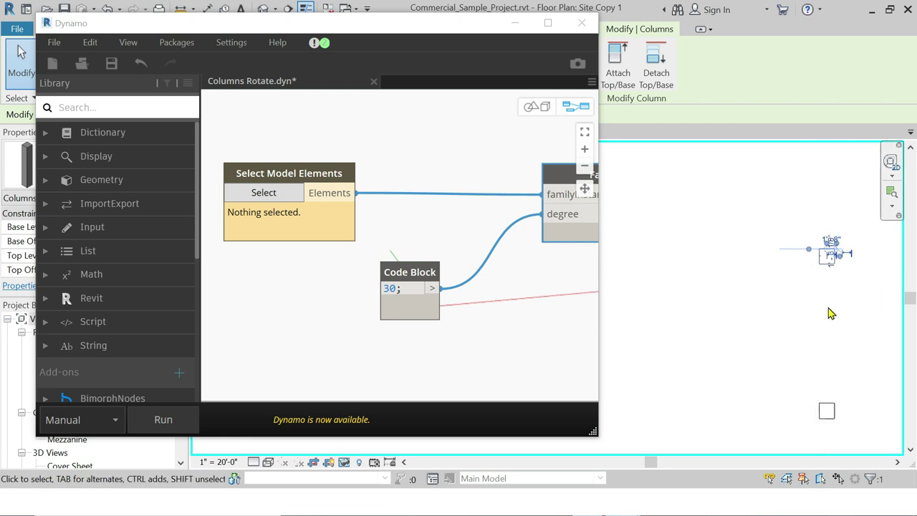
left_click(822, 310)
Window-select the five columns into the Select Model Elements node.
scroll(863, 321, "down", 1)
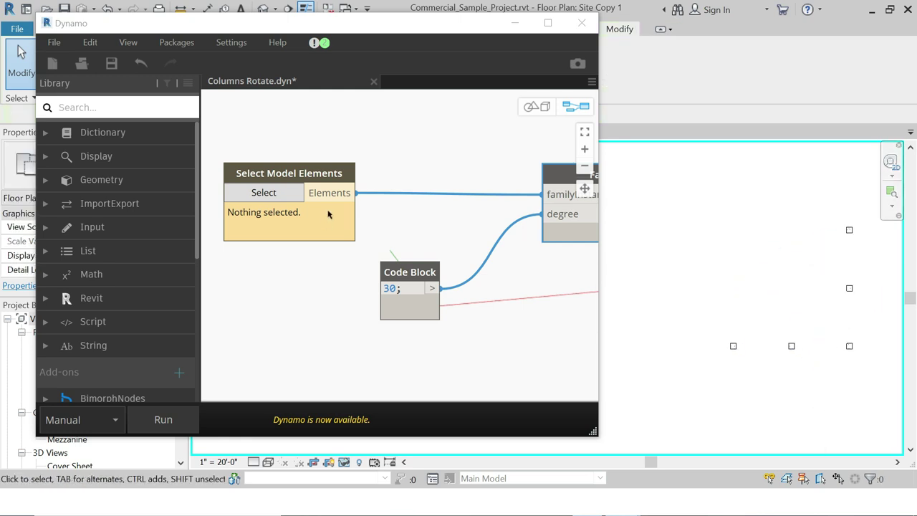
left_click(277, 193)
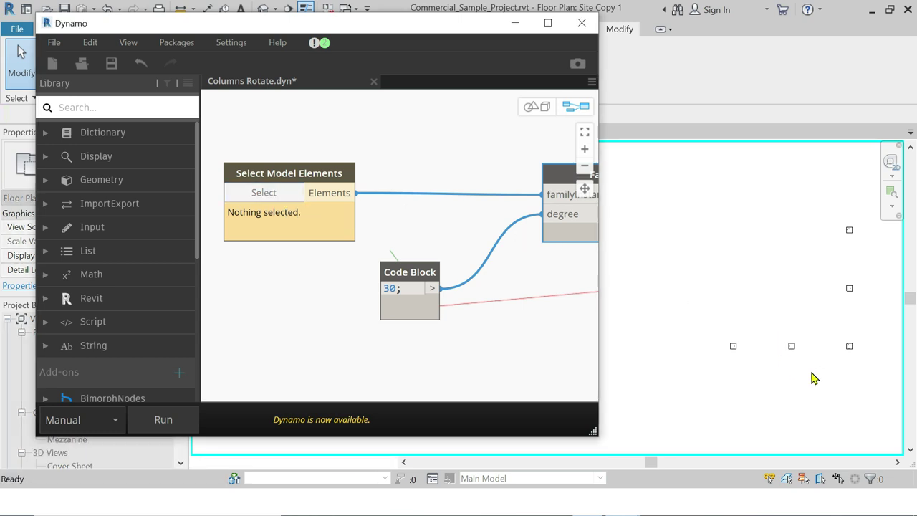
left_click_drag(856, 390, 694, 215)
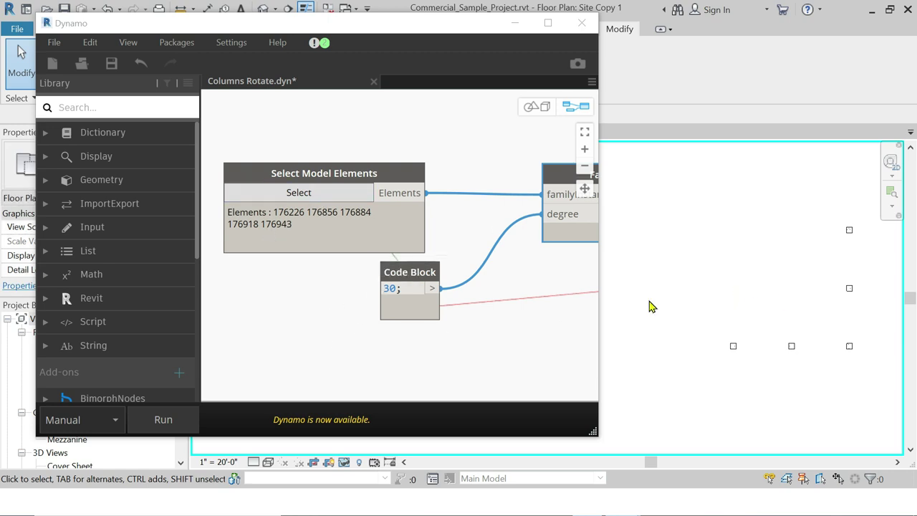
Keep the graph in Manual run mode.
scroll(322, 316, "down", 3)
scroll(552, 304, "up", 1)
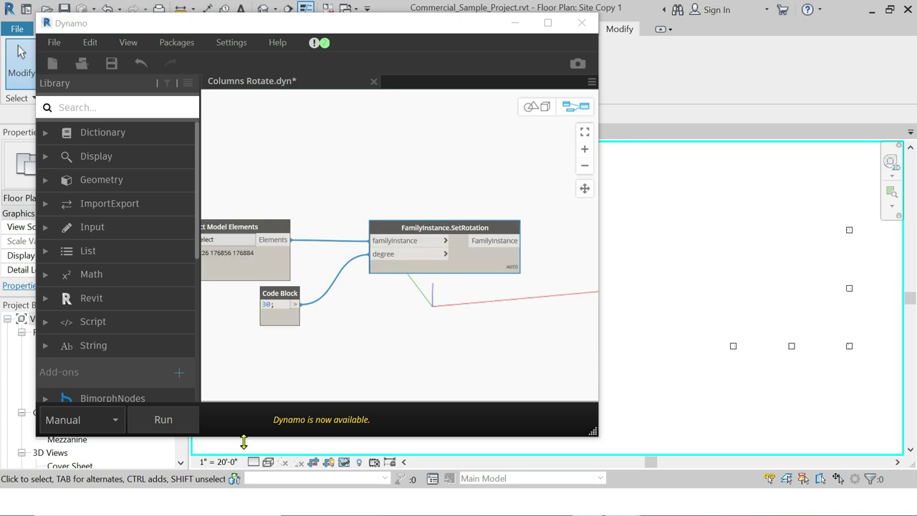
left_click(63, 422)
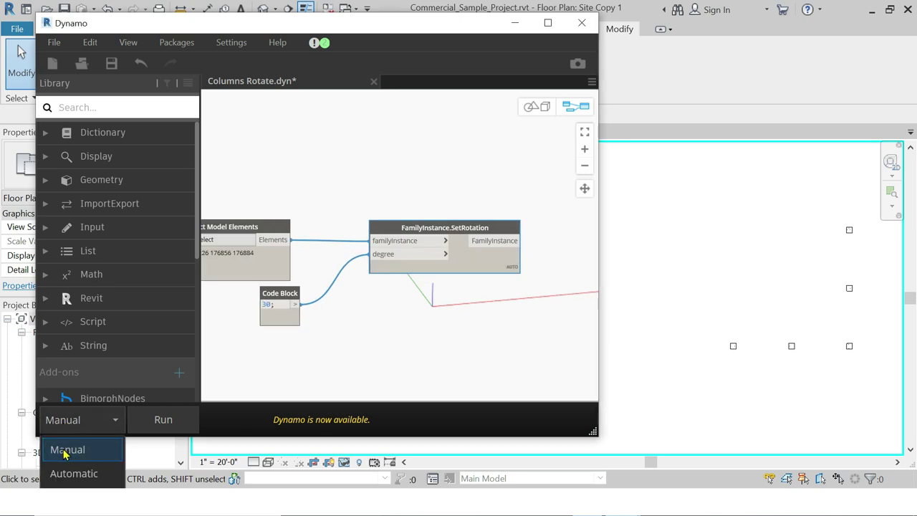
left_click(66, 450)
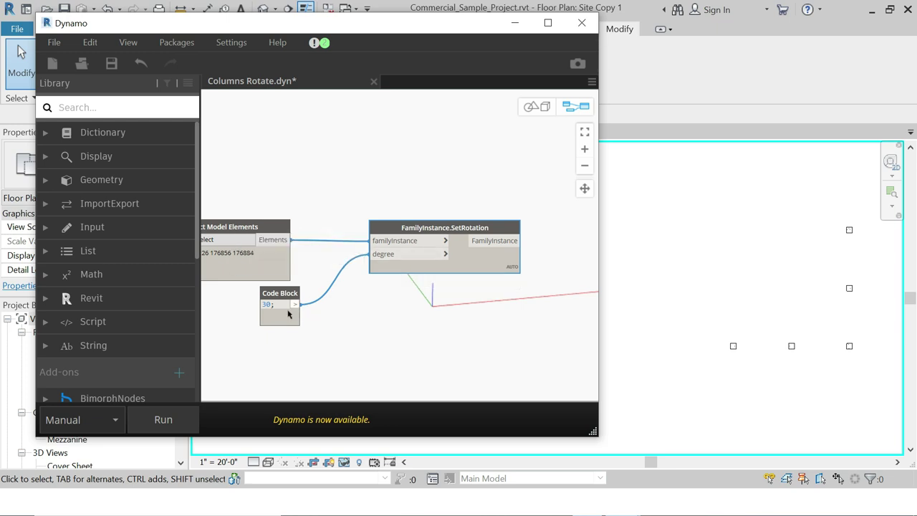
Change the Code Block angle from 30 to 45 and run the graph.
scroll(265, 304, "up", 2)
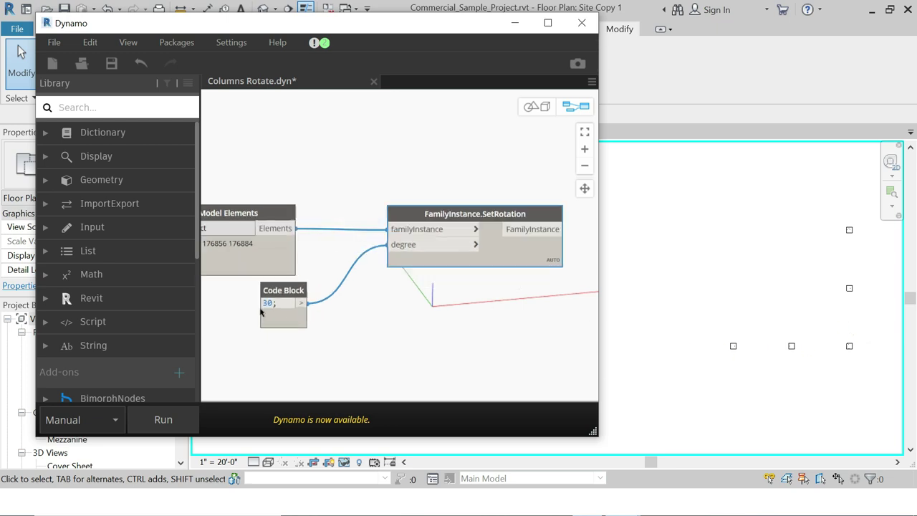
scroll(271, 302, "up", 2)
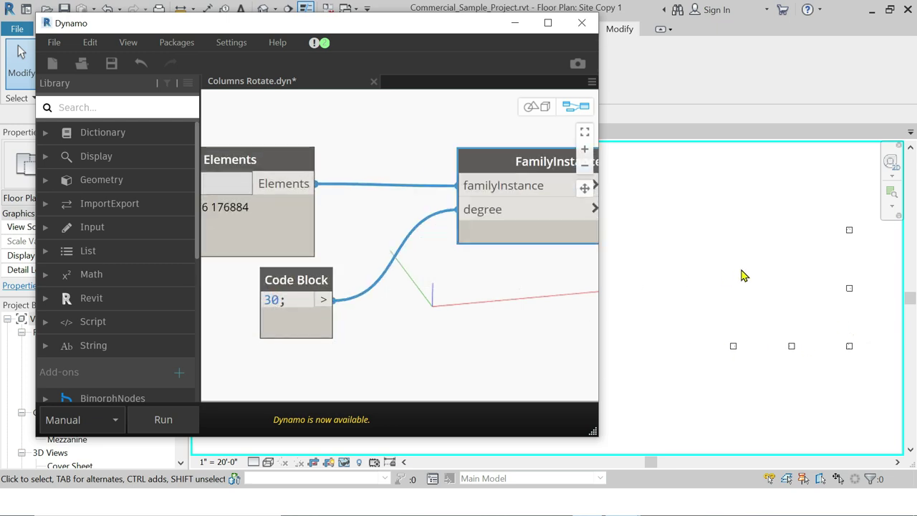
scroll(716, 290, "down", 1)
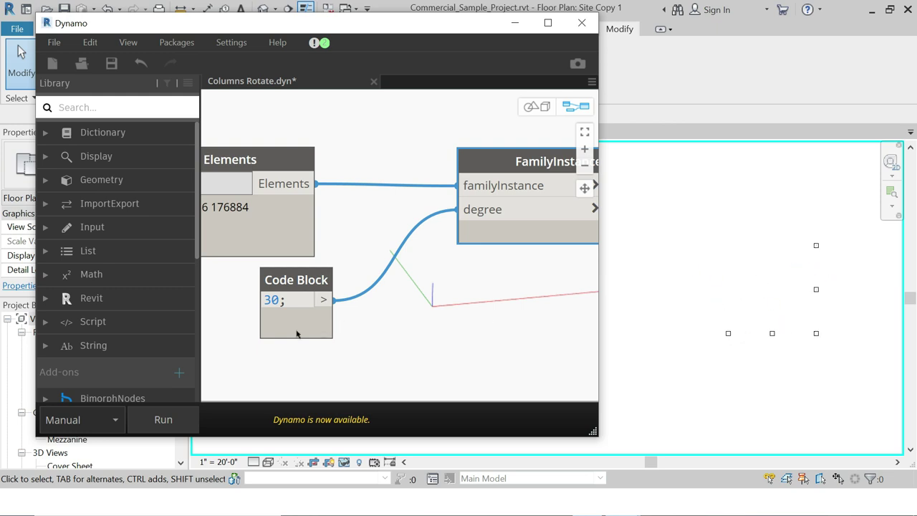
mouse_move(274, 300)
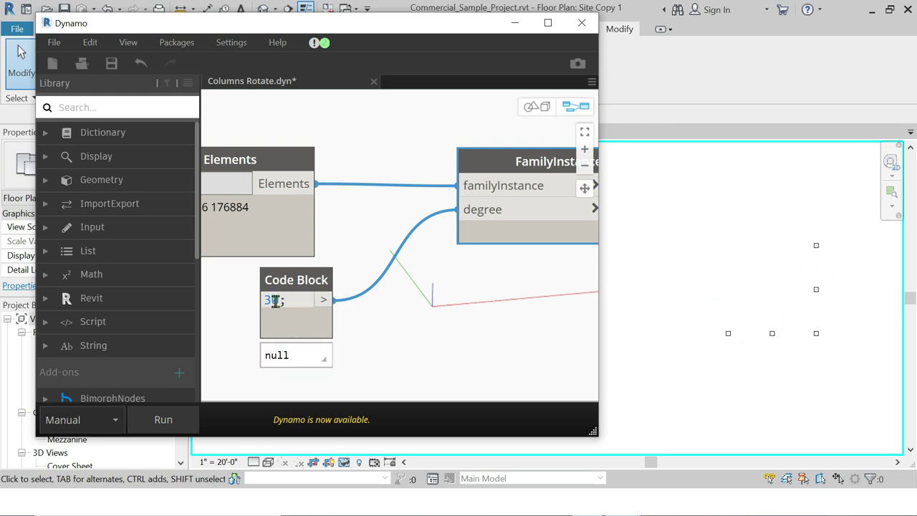
left_click_drag(275, 300, 254, 297)
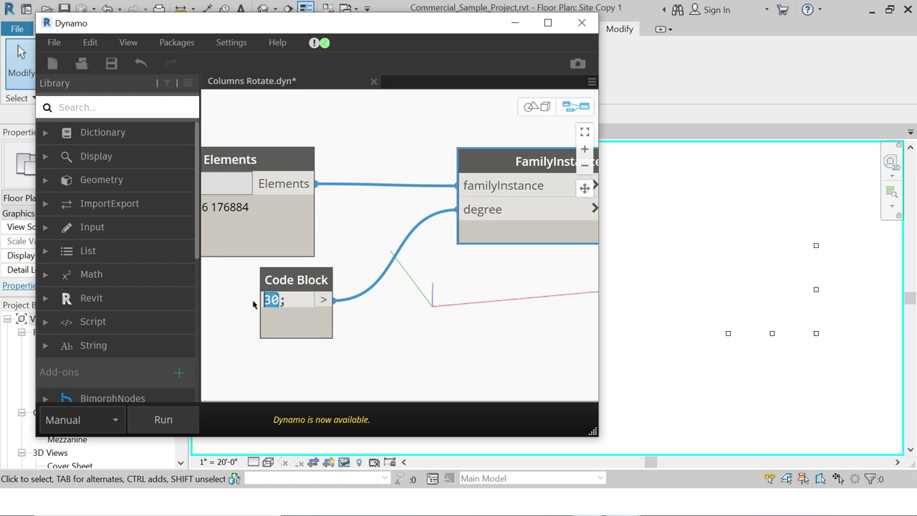
type("45;")
left_click(390, 319)
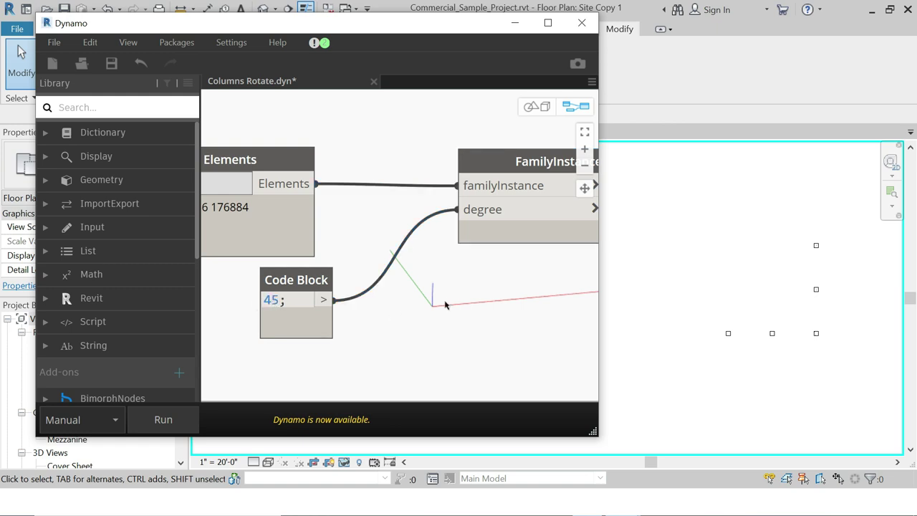
scroll(375, 264, "down", 3)
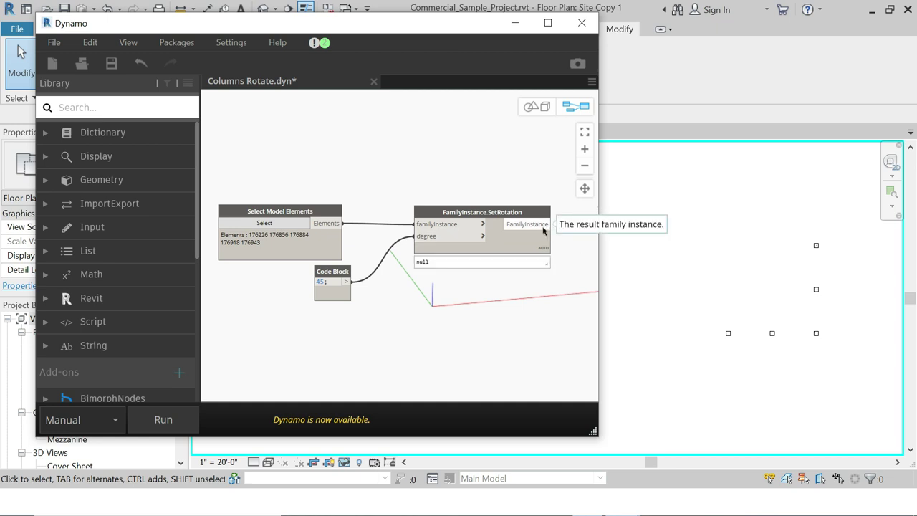
left_click(179, 423)
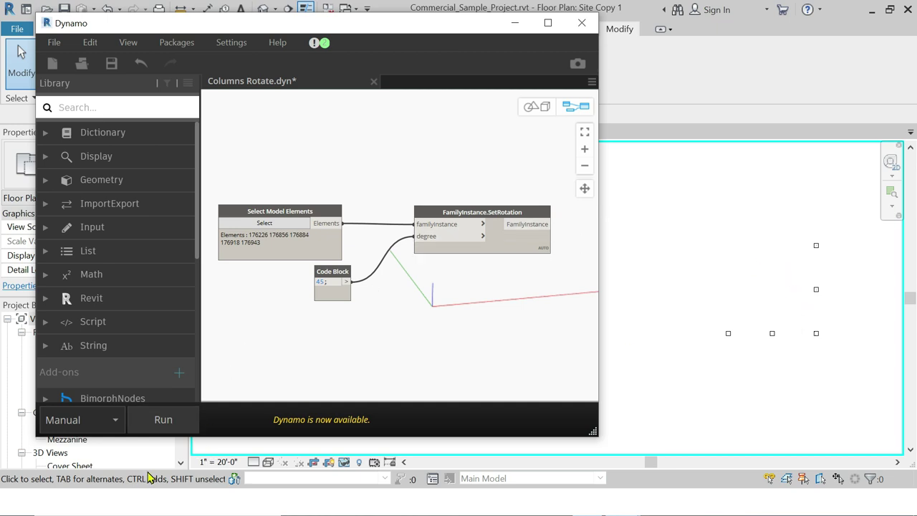
left_click(164, 428)
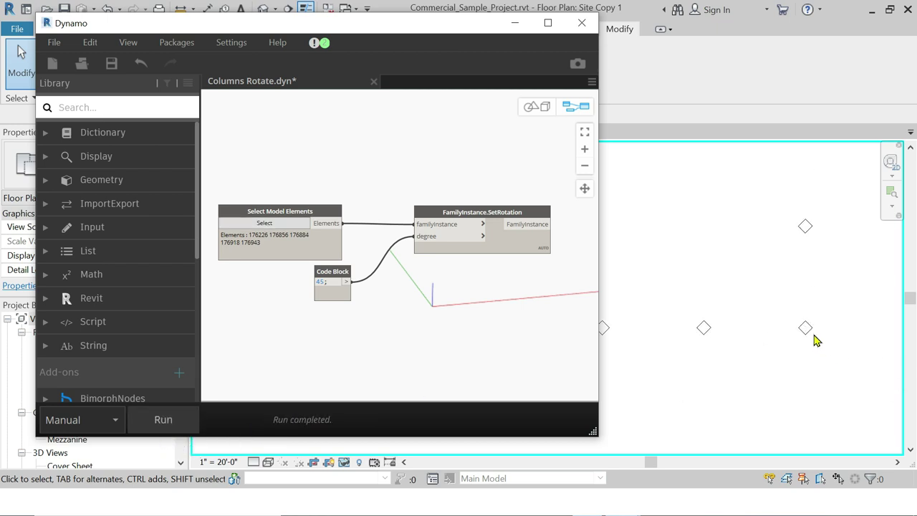
Change the Code Block angle from 45 to 30 degrees.
scroll(834, 351, "down", 3)
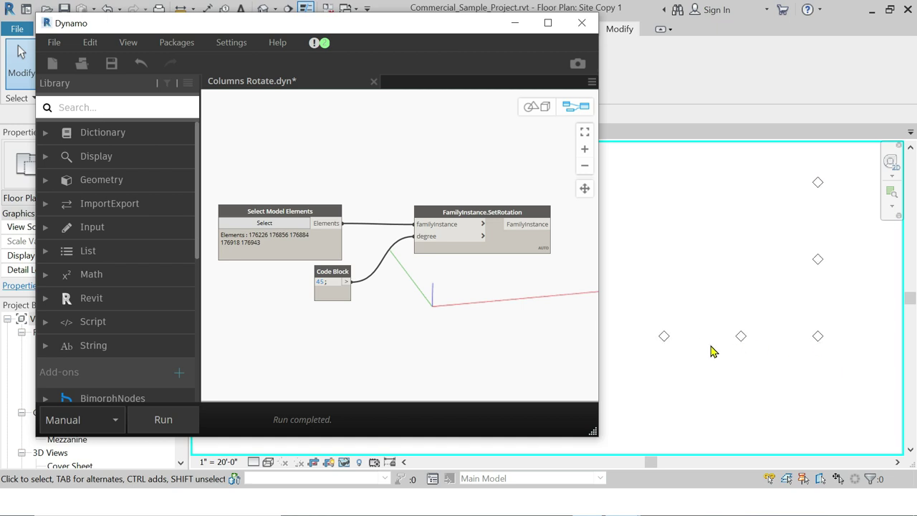
scroll(781, 292, "up", 1)
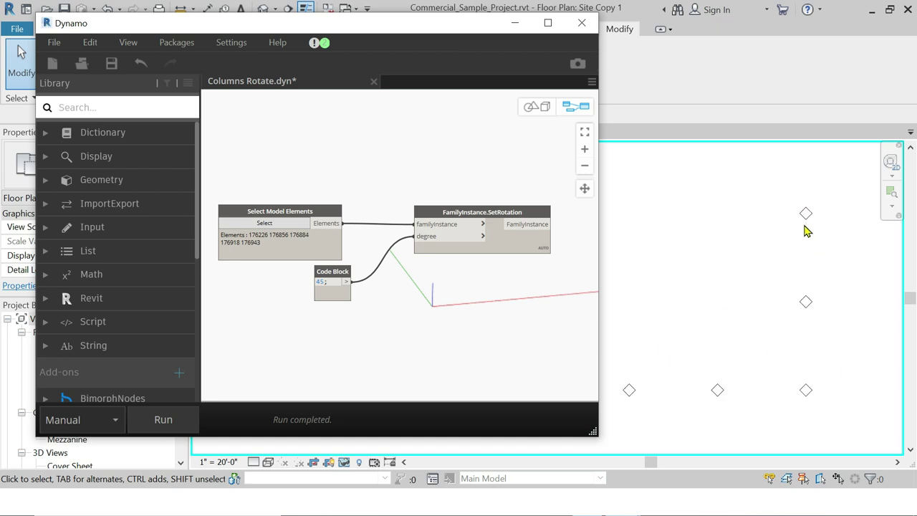
scroll(824, 304, "down", 1)
scroll(834, 307, "down", 2)
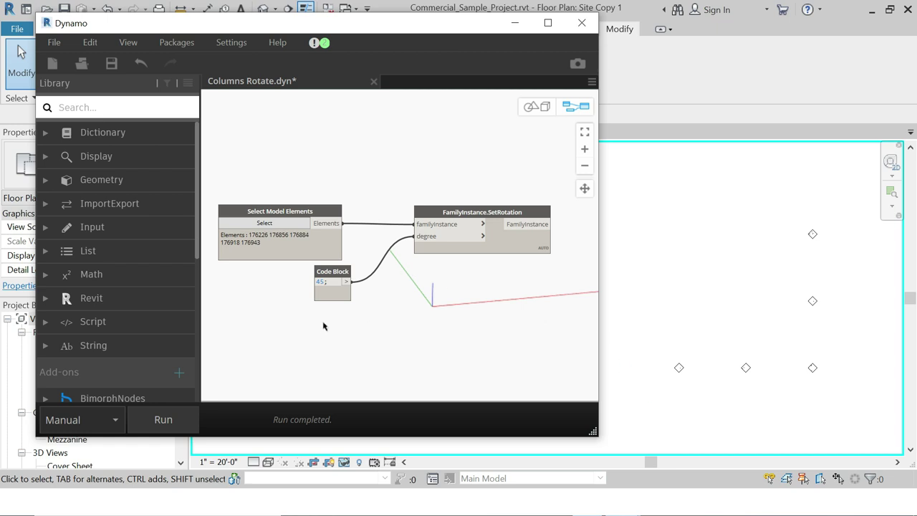
scroll(334, 267, "up", 3)
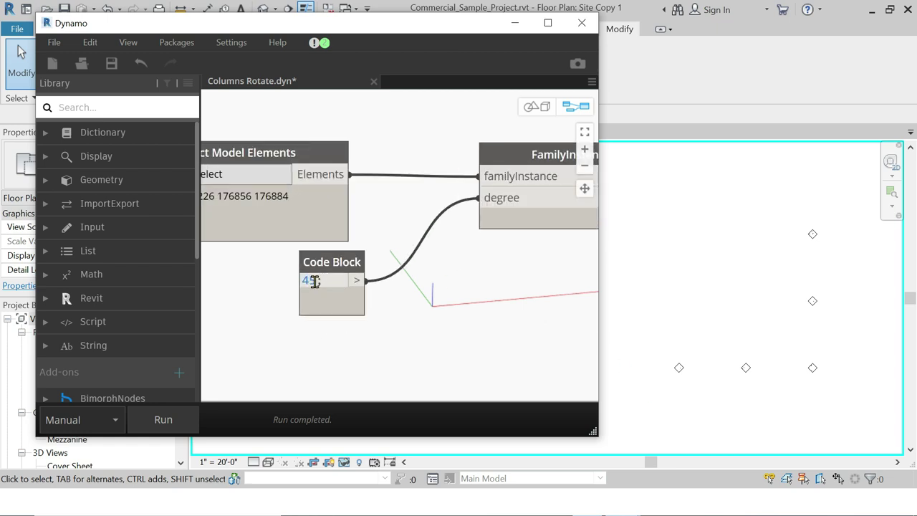
double_click(309, 281)
left_click_drag(316, 281, 288, 278)
type("30;")
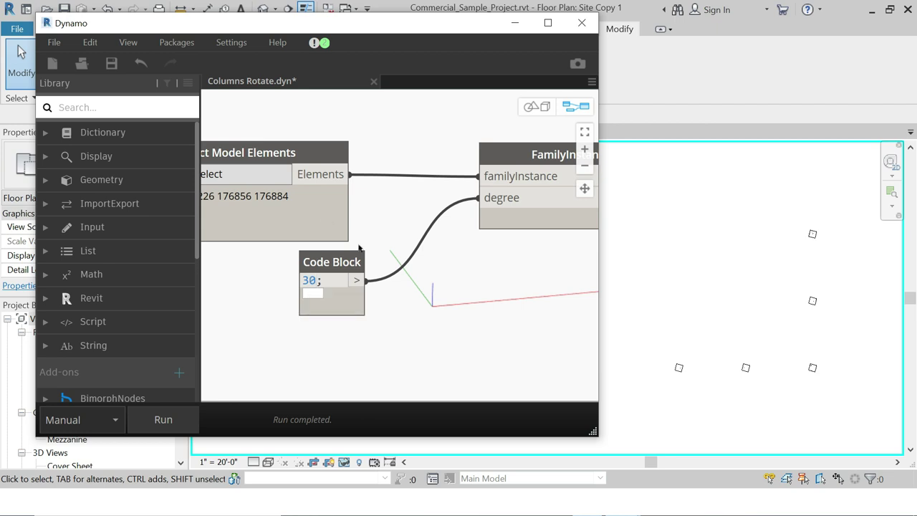
left_click(432, 339)
Run the graph so the five Site Copy 1 columns rotate to 30°.
left_click(173, 427)
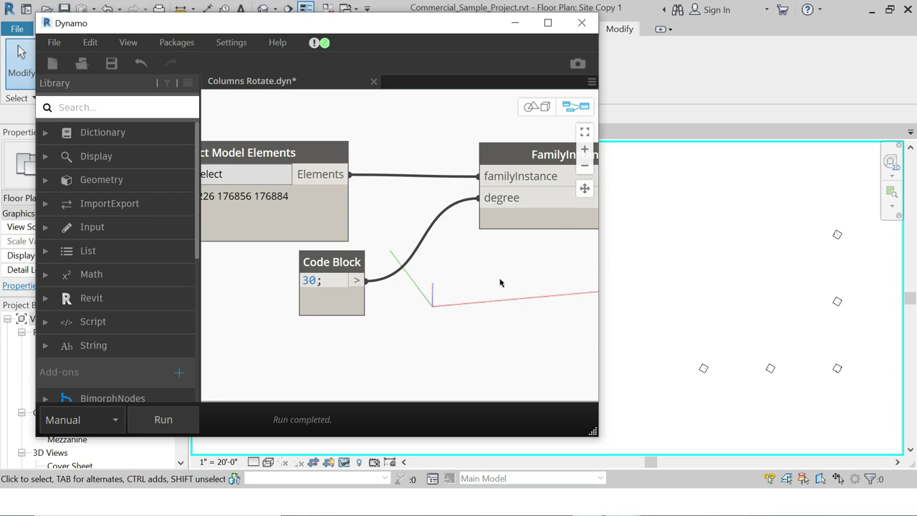
scroll(422, 268, "down", 2)
scroll(423, 269, "down", 1)
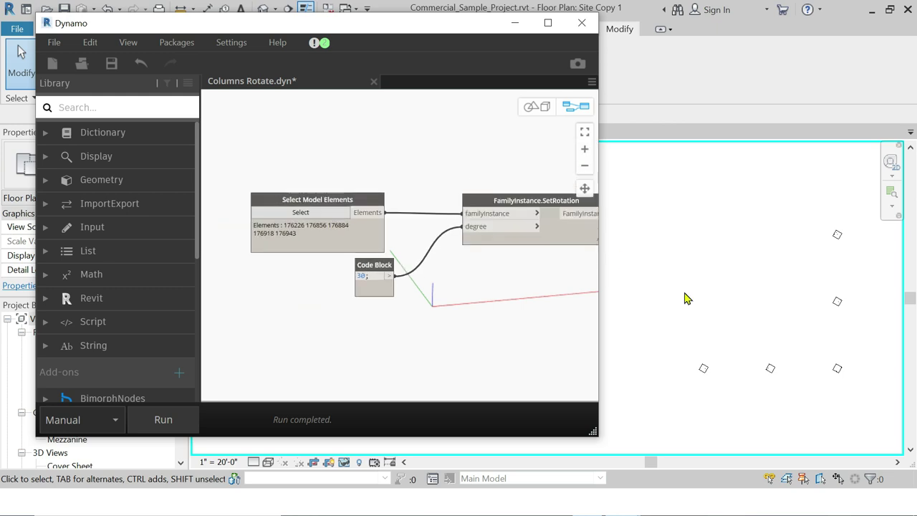
Reset Temporary Hide/Isolate in Revit to restore the full floor plan.
left_click(344, 462)
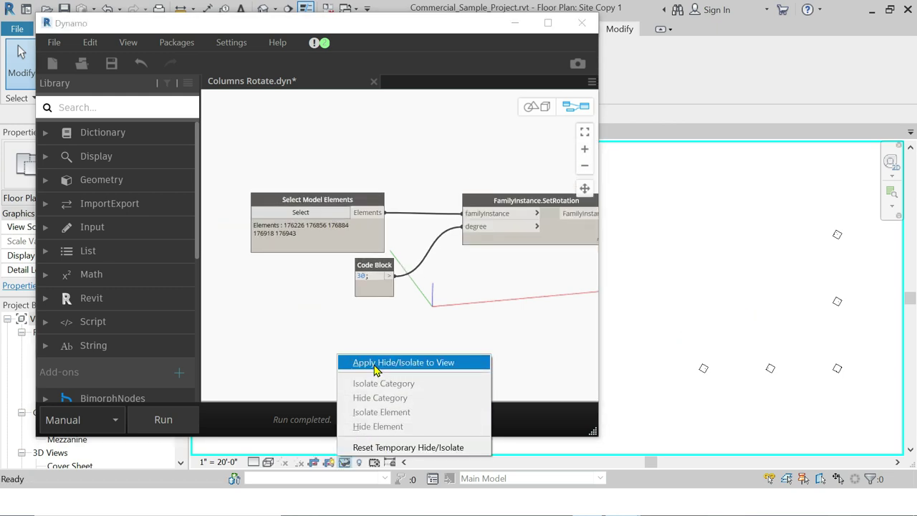
left_click(371, 447)
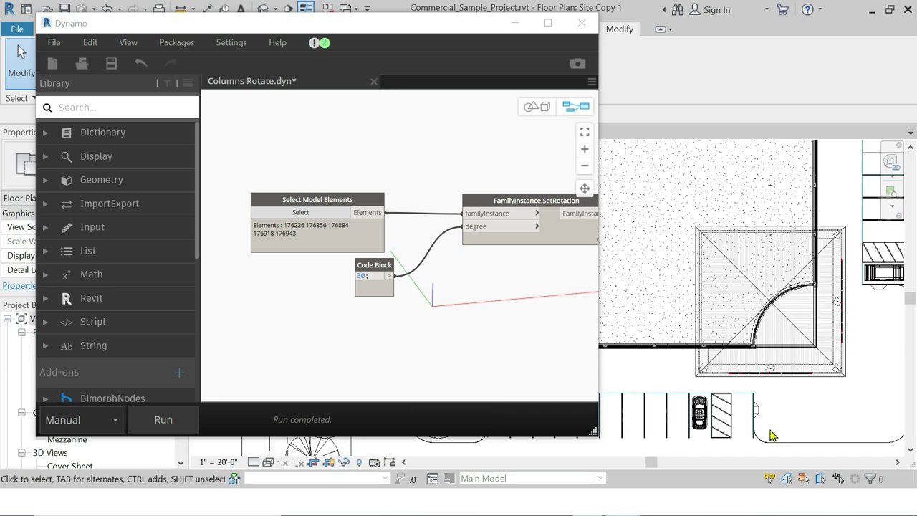
scroll(835, 376, "up", 2)
scroll(833, 383, "up", 1)
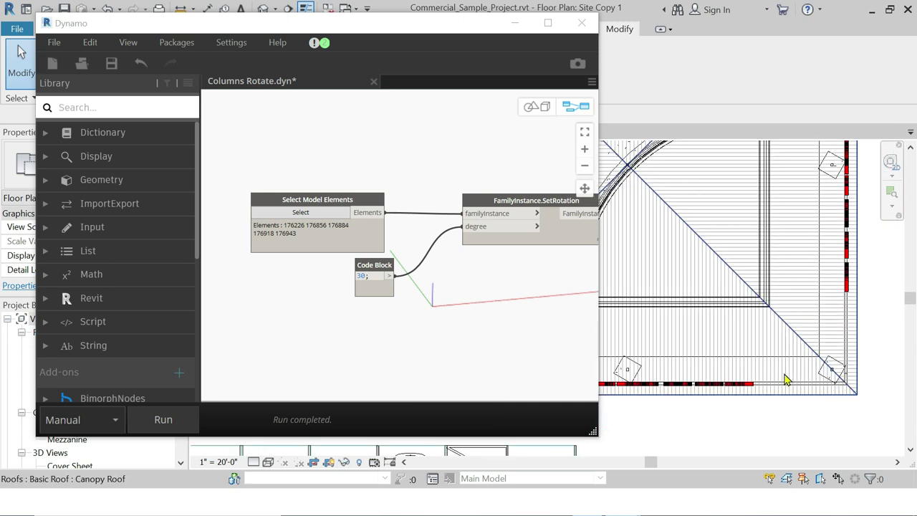
scroll(785, 380, "down", 3)
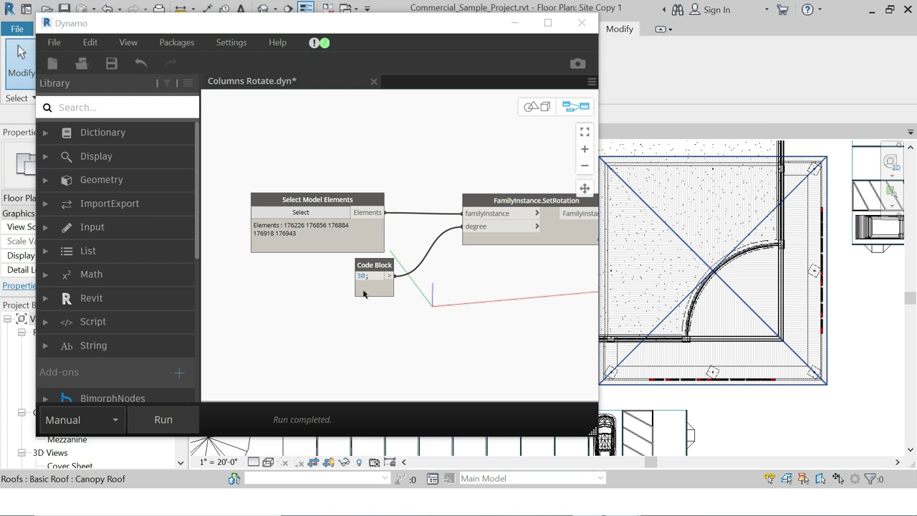
Set the Code Block angle to 90 and rerun, squaring the five columns.
mouse_move(373, 278)
double_click(363, 277)
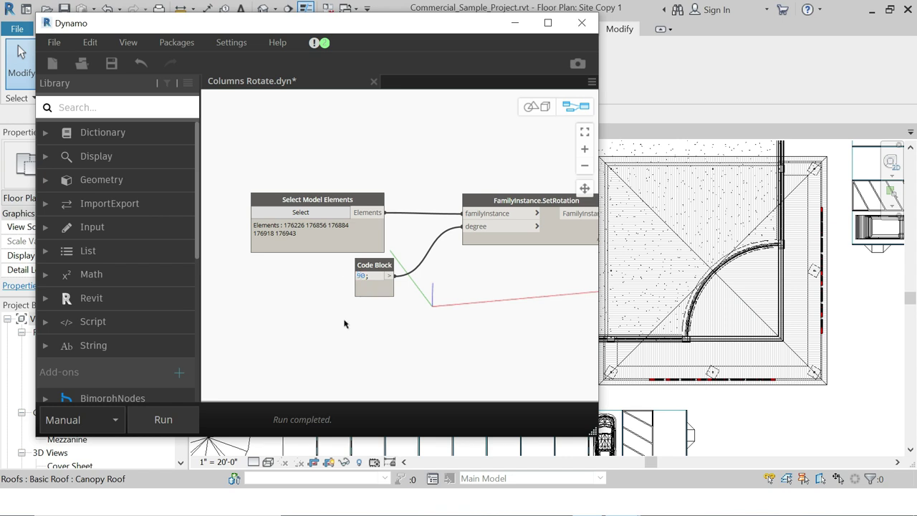
left_click(168, 421)
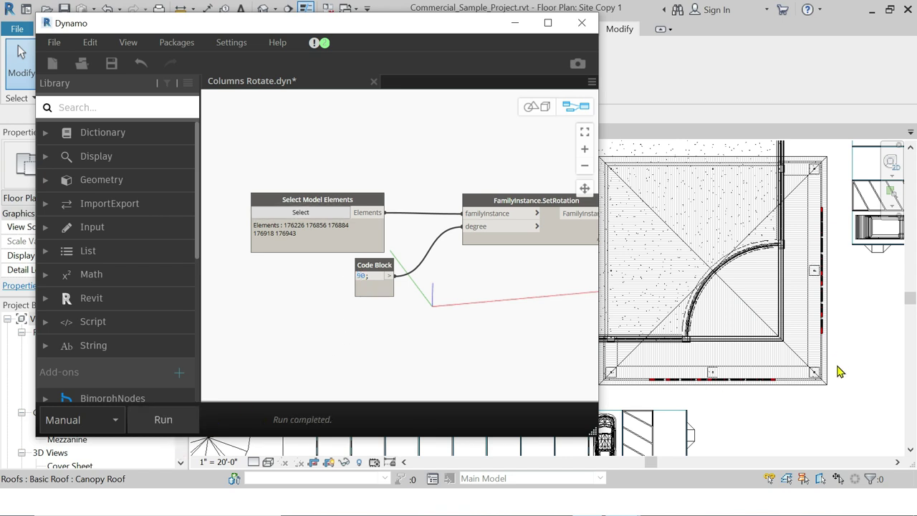
scroll(822, 383, "up", 5)
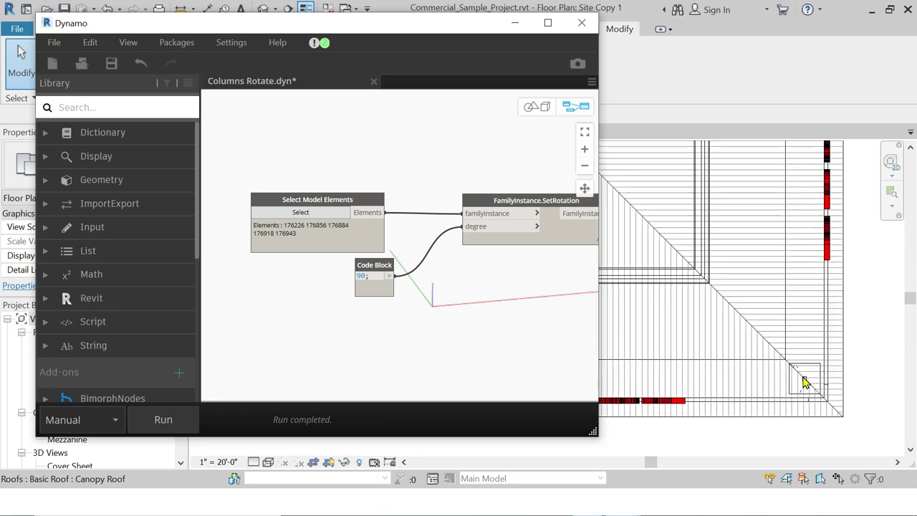
scroll(801, 391, "down", 2)
scroll(802, 380, "up", 2)
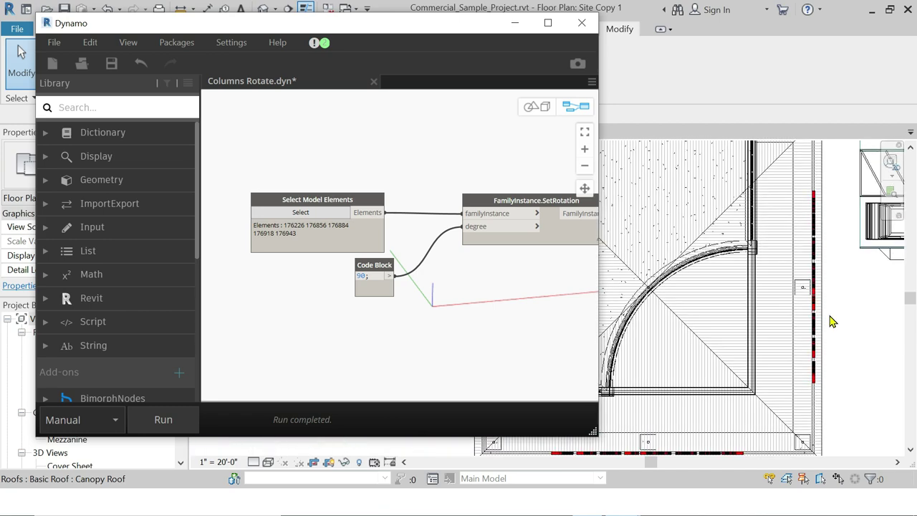
scroll(830, 315, "up", 2)
scroll(822, 227, "down", 2)
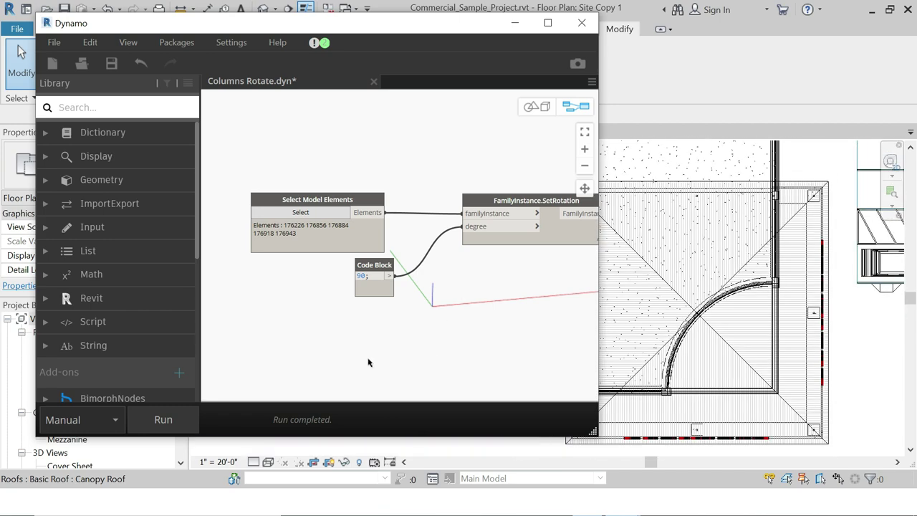
scroll(298, 354, "down", 1)
scroll(260, 306, "down", 2)
scroll(360, 368, "up", 4)
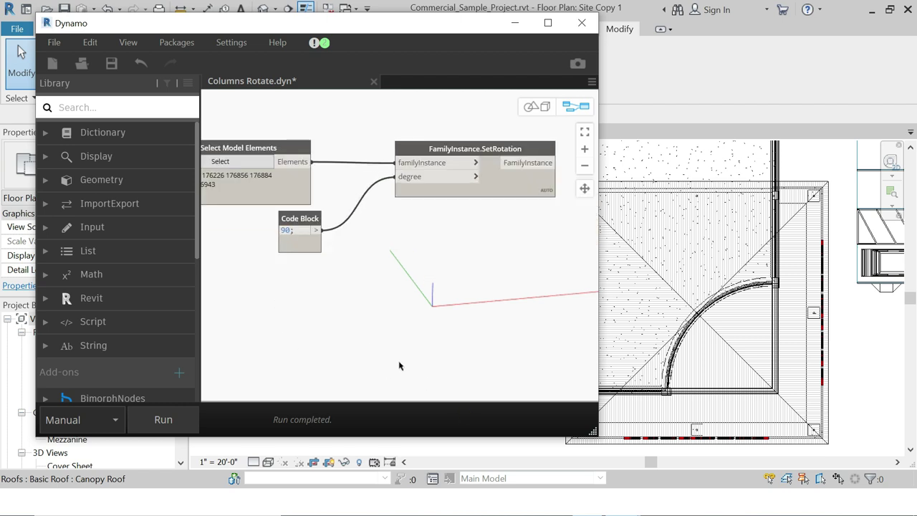
Close Dynamo, declining to save changes to Columns Rotate.dyn.
left_click(581, 23)
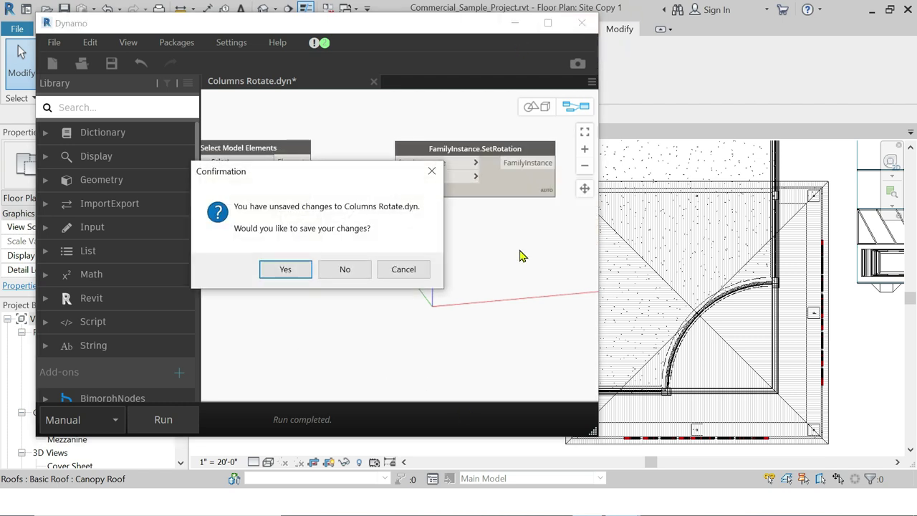
left_click(357, 271)
scroll(777, 347, "down", 3)
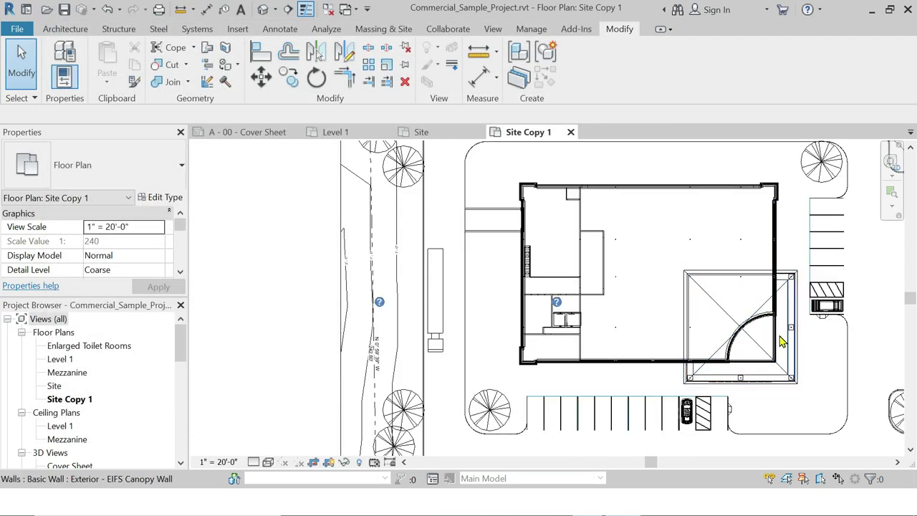